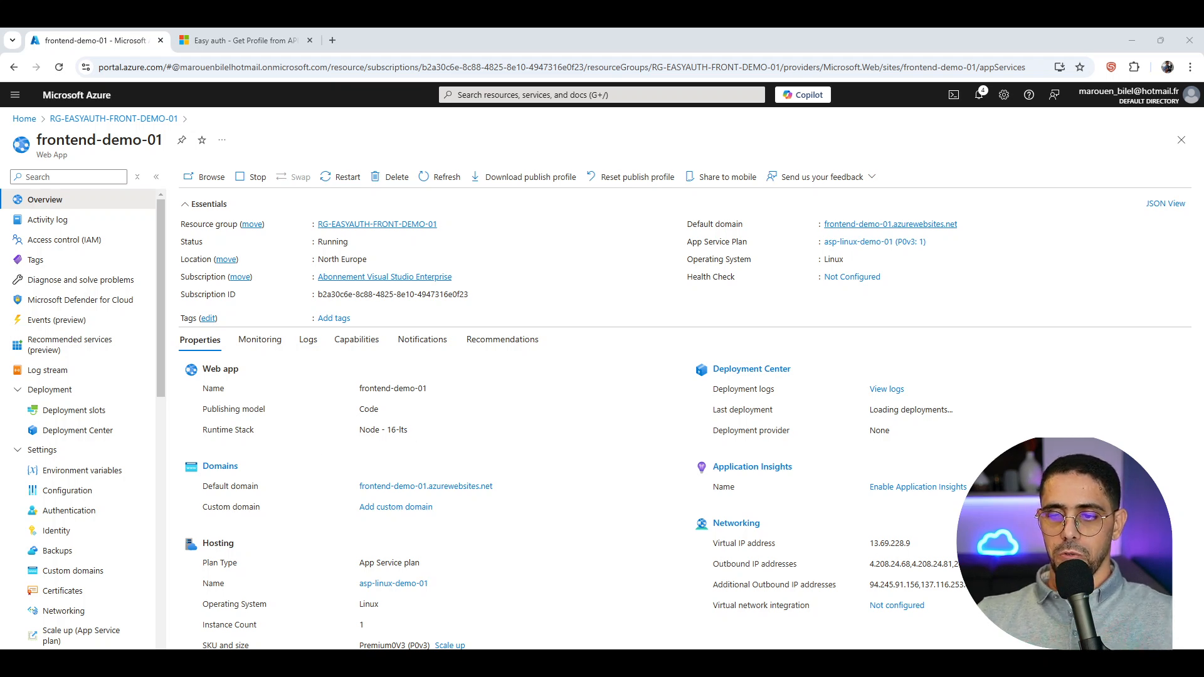
# Step: Switch to VS Code and review the accessToken condition in home.ejs
pyautogui.click(607, 665)
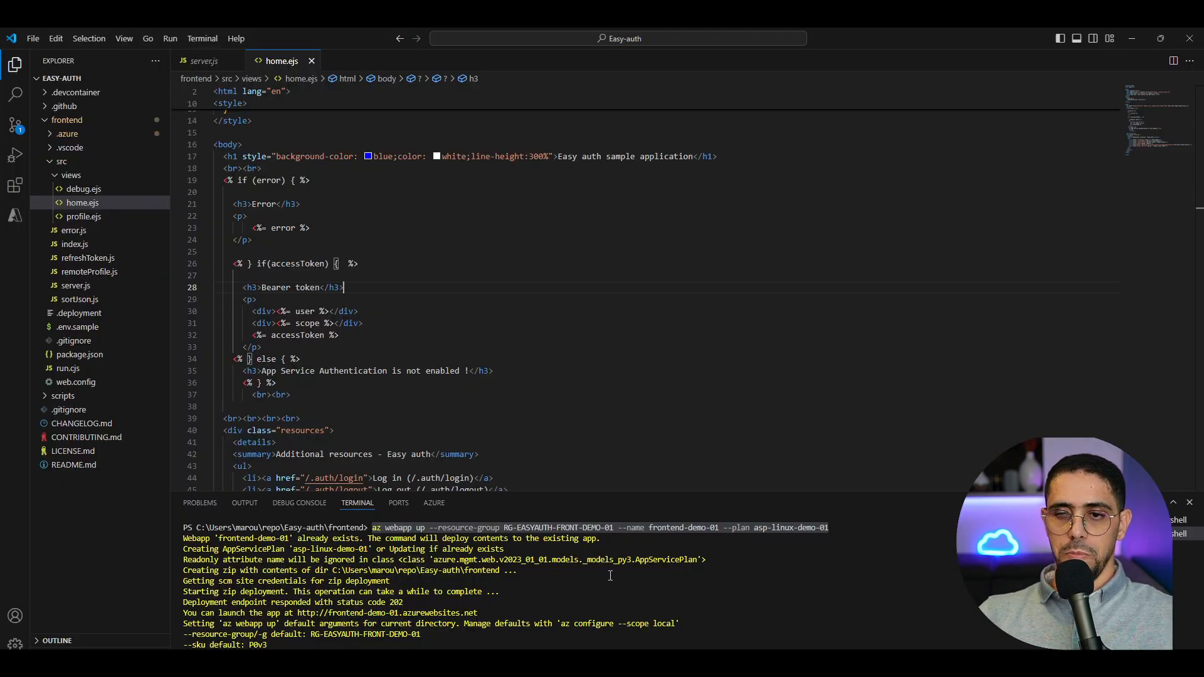
pyautogui.click(292, 394)
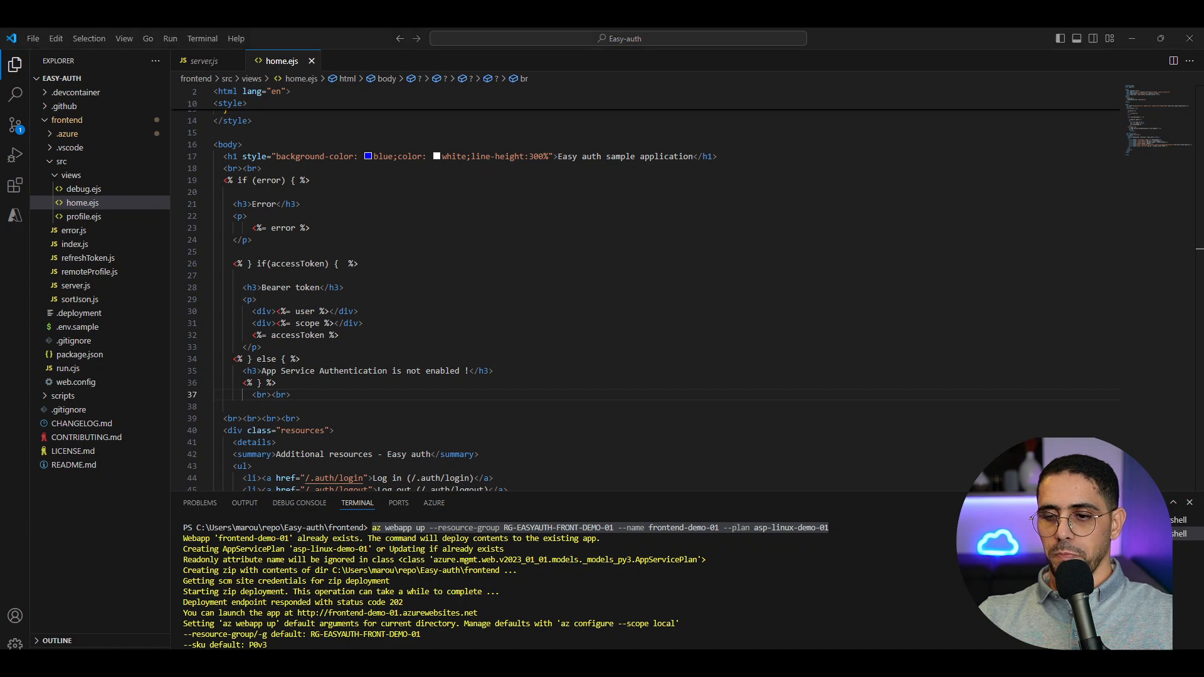
pyautogui.hotkey('alt', 'Tab')
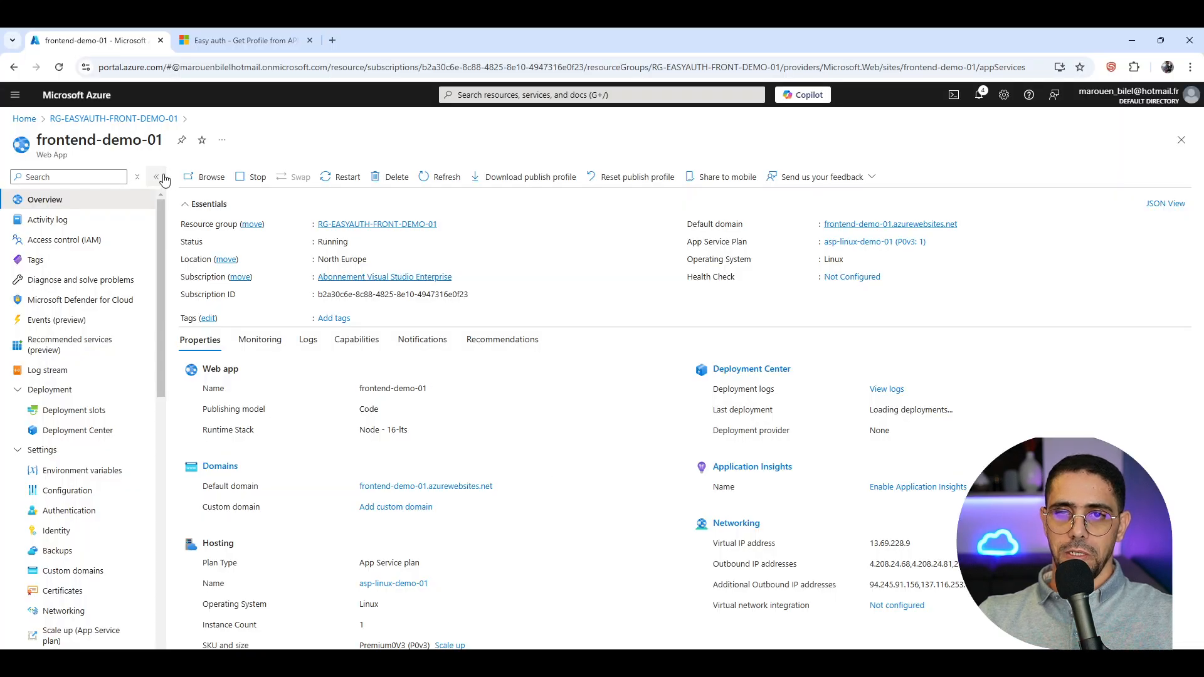
# Step: Switch to the browser page of the deployed sample application, reload it and check its authentication status line
pyautogui.click(238, 40)
pyautogui.click(58, 69)
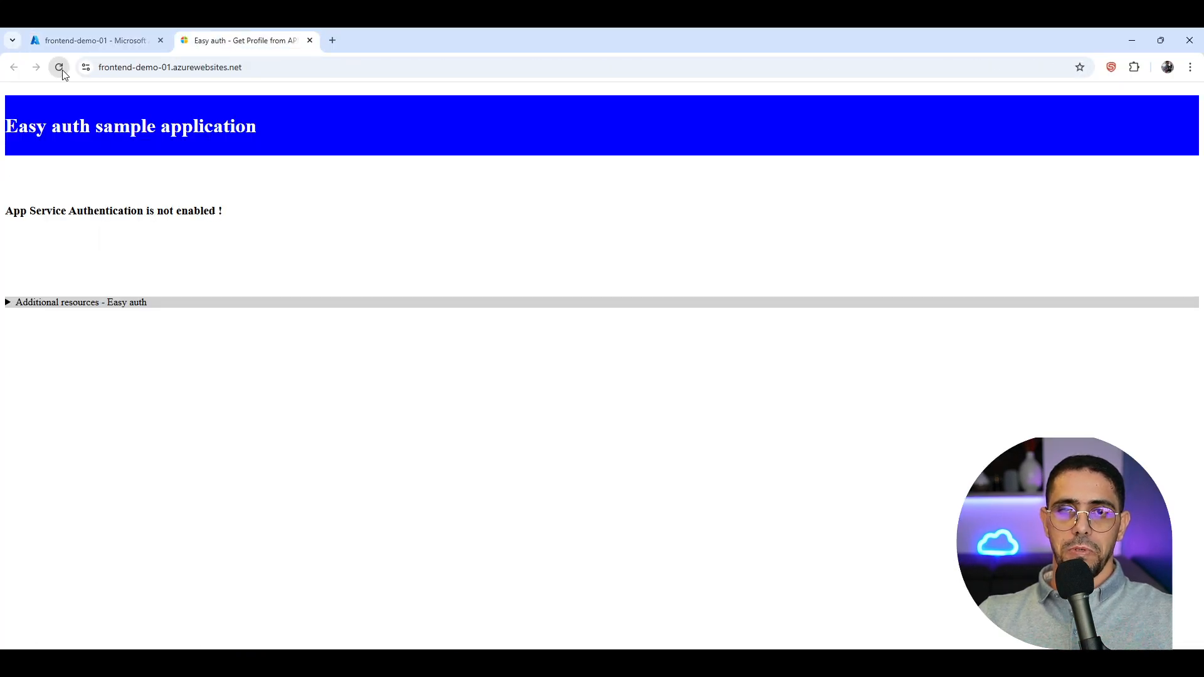
pyautogui.moveTo(3, 212); pyautogui.dragTo(229, 222)
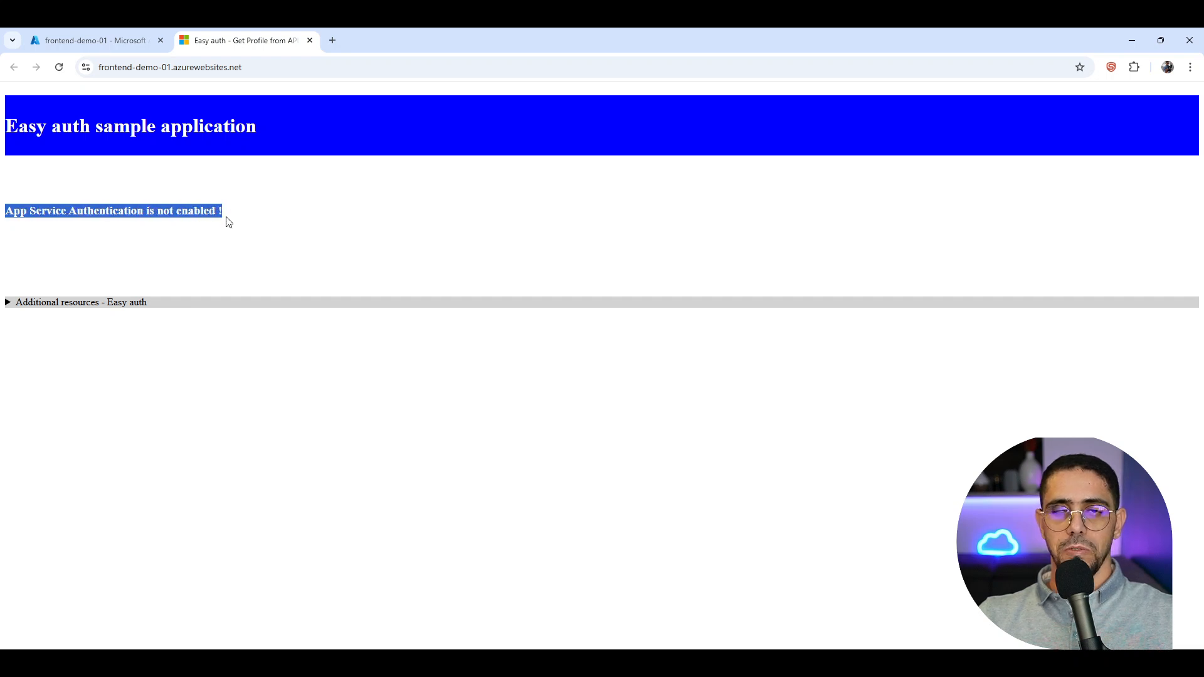
# Step: Start adding an identity provider in the frontend-demo-01 web app's Authentication settings and choose Microsoft as the provider
pyautogui.click(118, 44)
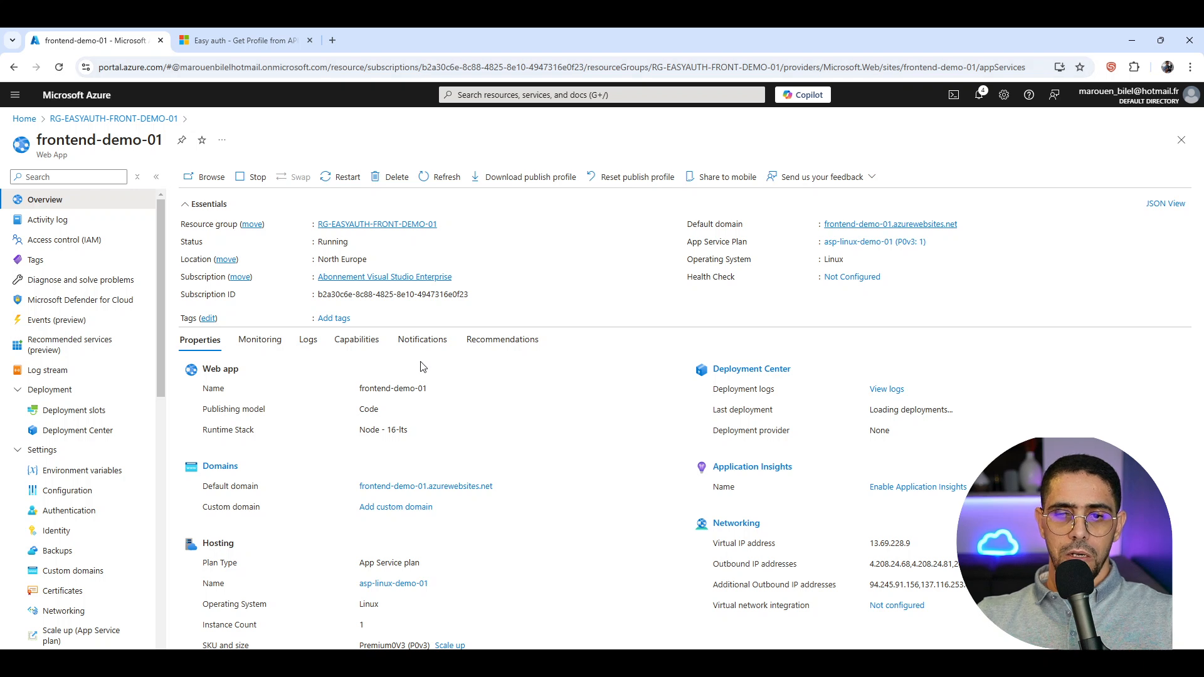
pyautogui.click(87, 513)
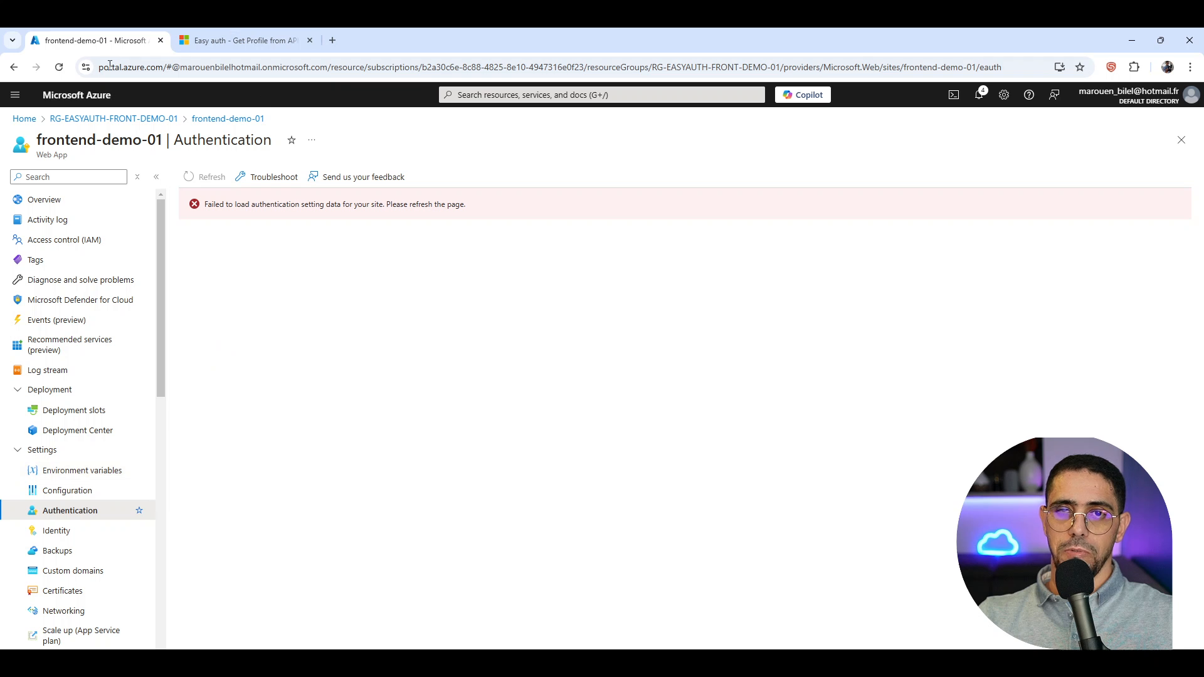
pyautogui.click(59, 67)
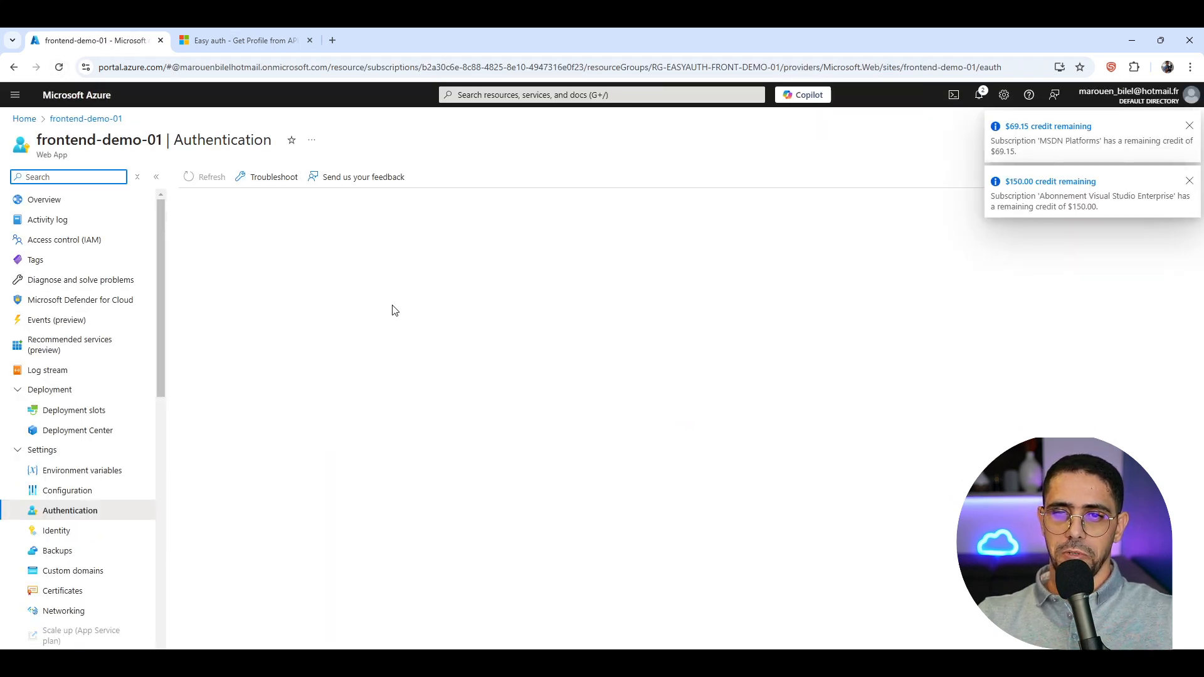
pyautogui.click(687, 431)
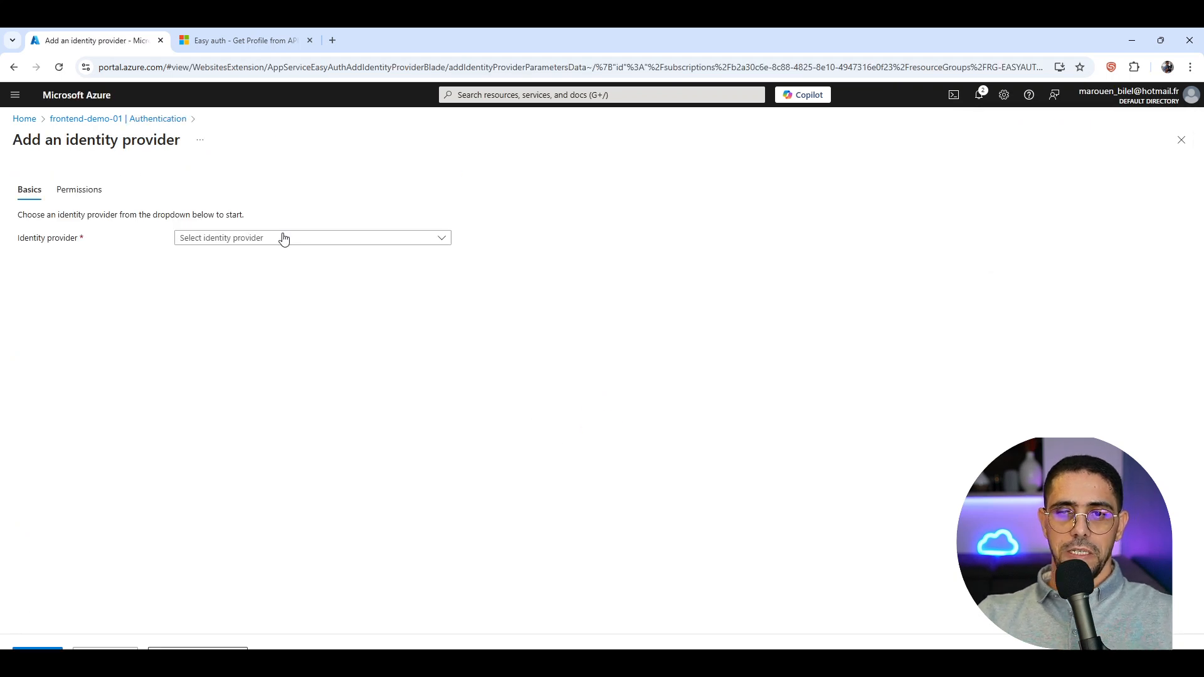
pyautogui.click(282, 237)
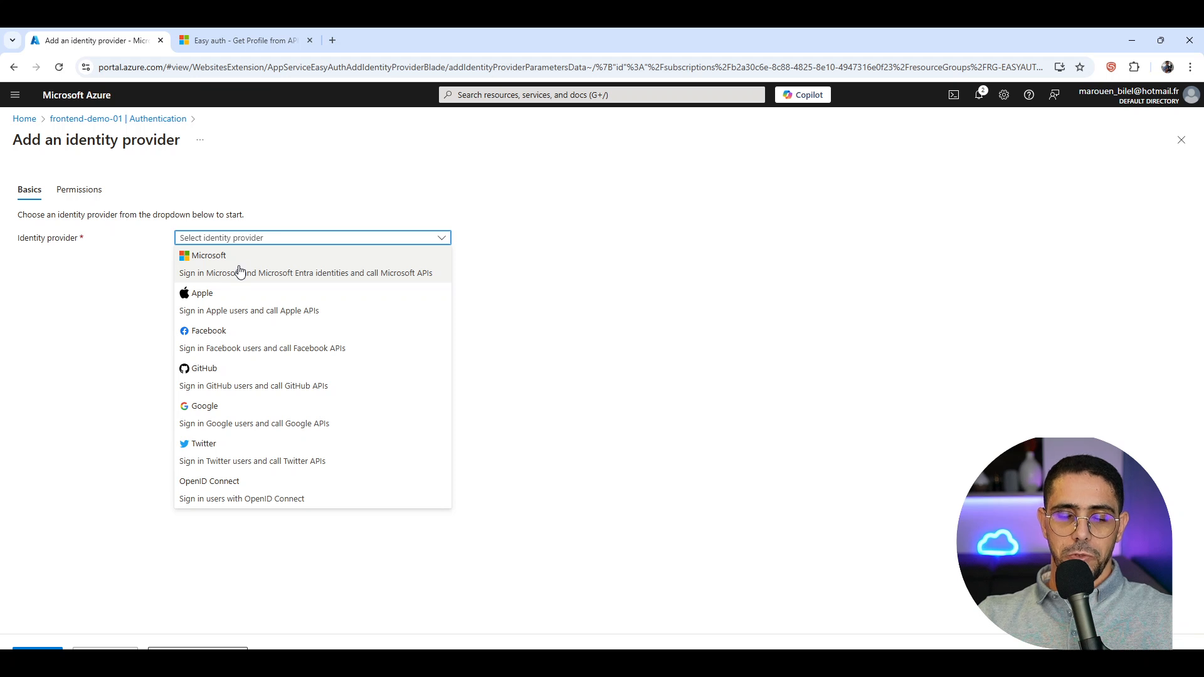
pyautogui.click(244, 268)
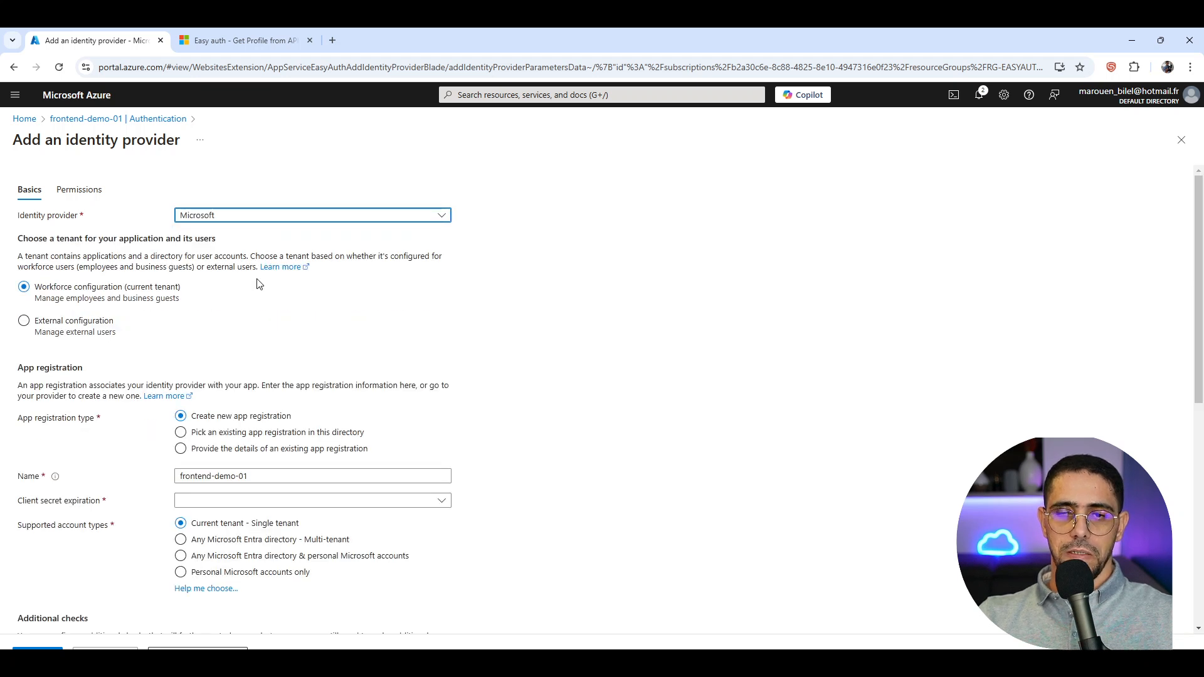
# Step: Review the app registration name, additional checks and unauthenticated-request options, keeping HTTP 302 Found redirect for unauthenticated requests
pyautogui.tripleClick(259, 479)
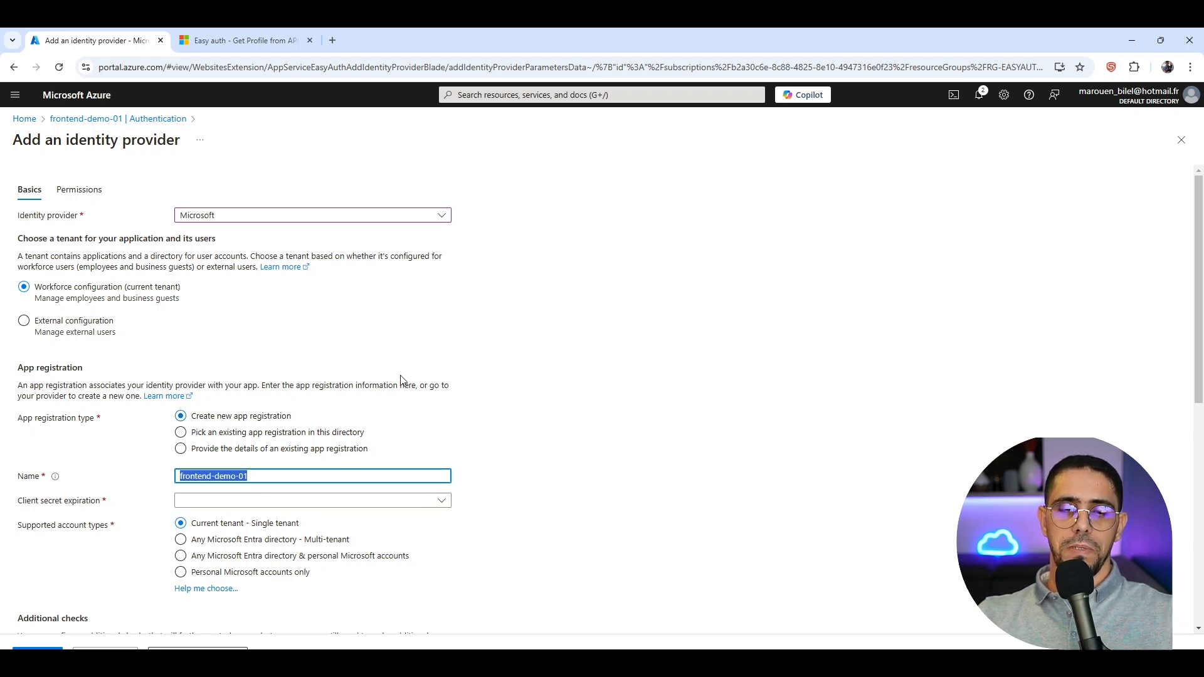
pyautogui.scroll(-2, 314, 567)
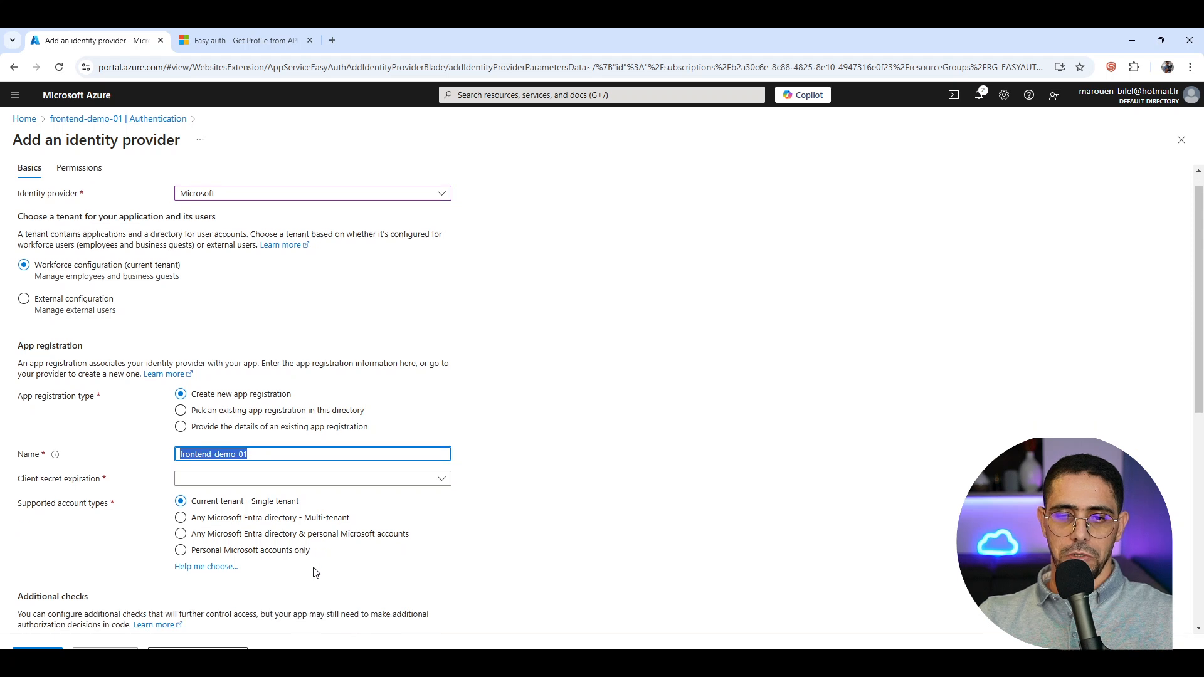
pyautogui.scroll(-1, 196, 543)
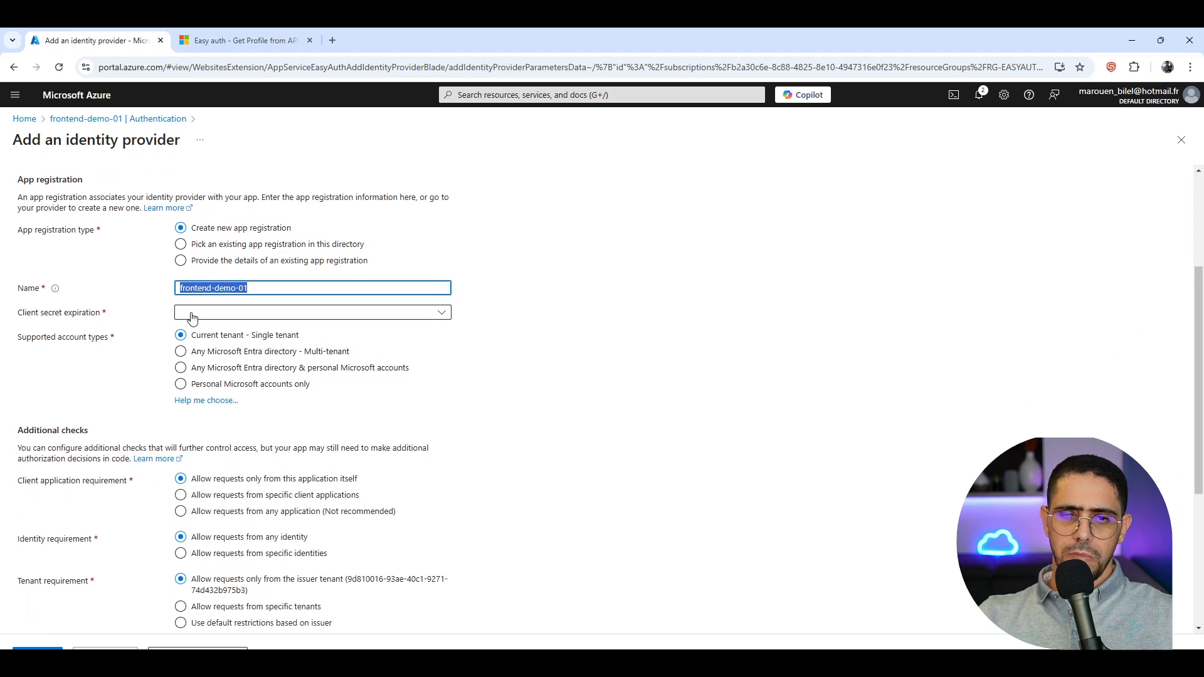
pyautogui.scroll(-4, 220, 353)
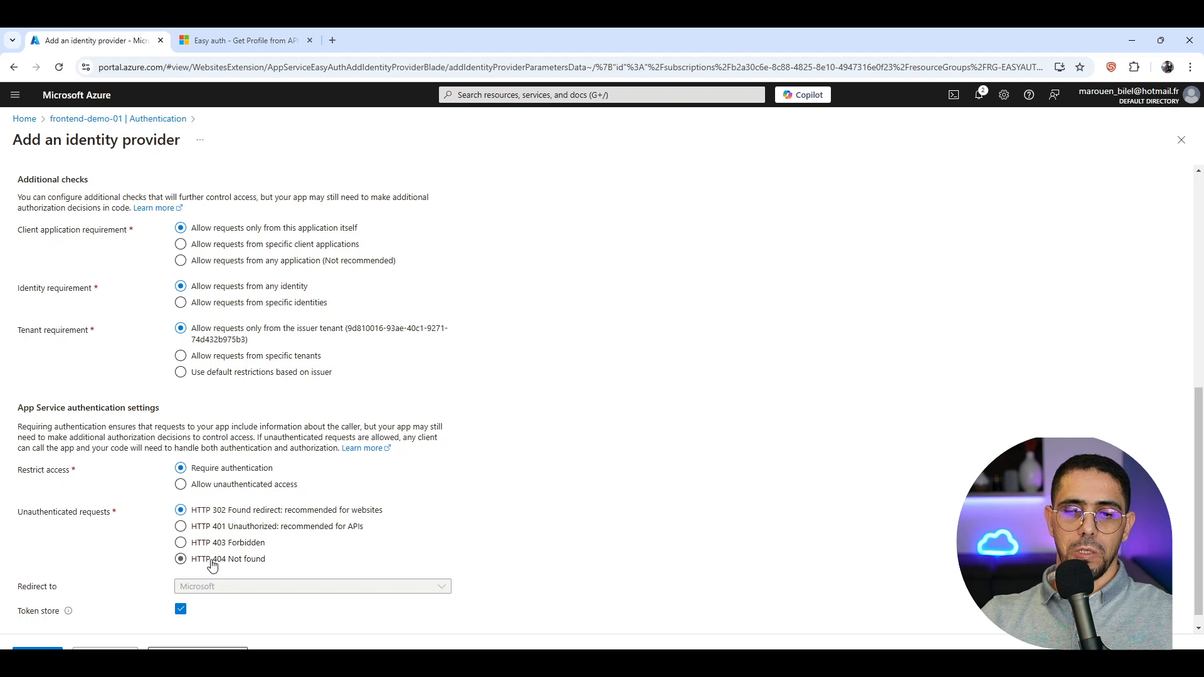
pyautogui.click(202, 529)
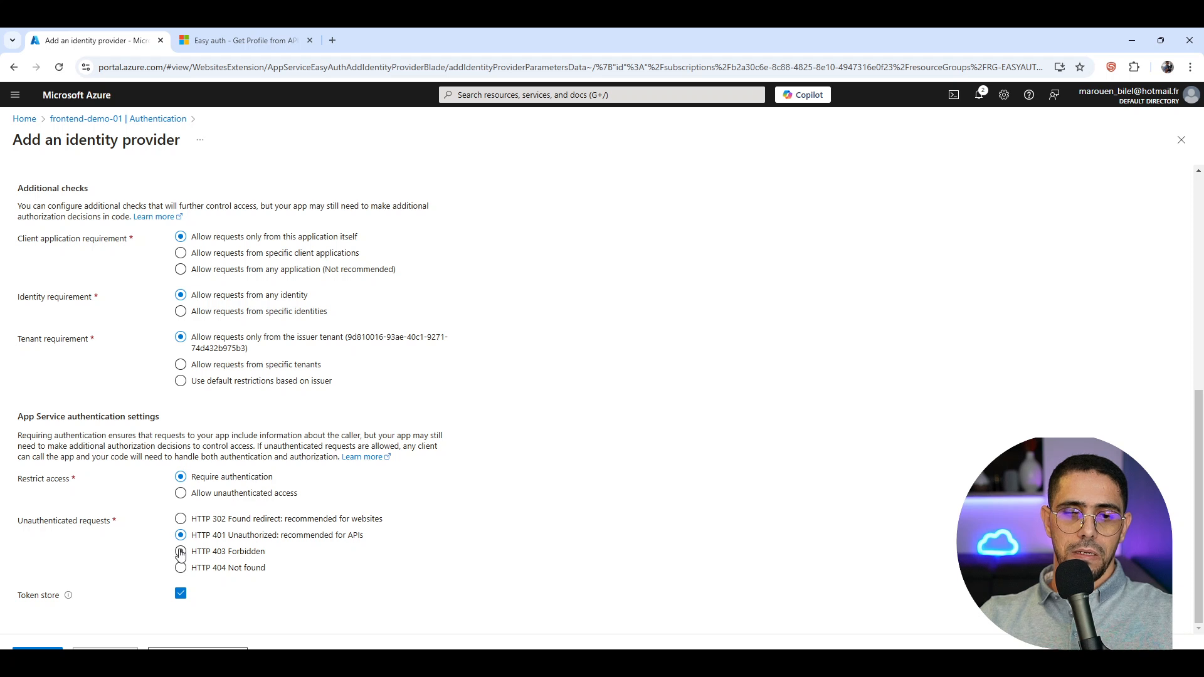
pyautogui.click(181, 519)
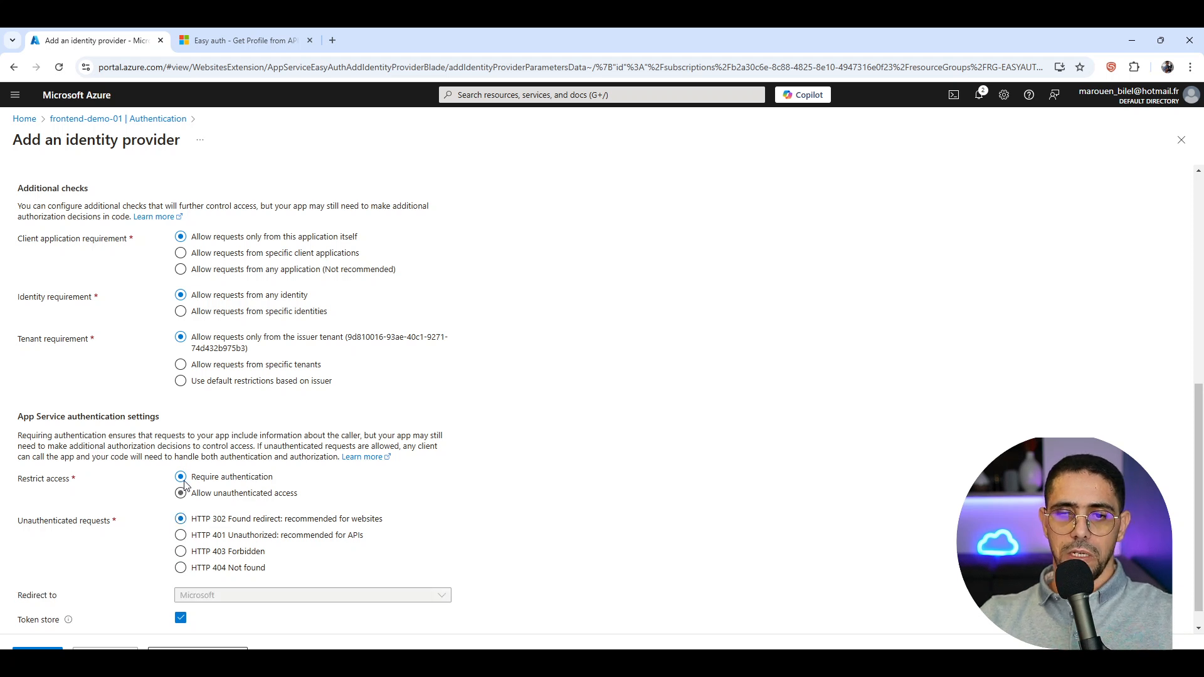
# Step: Try to add the Microsoft identity provider without choosing a client secret expiration
pyautogui.click(38, 652)
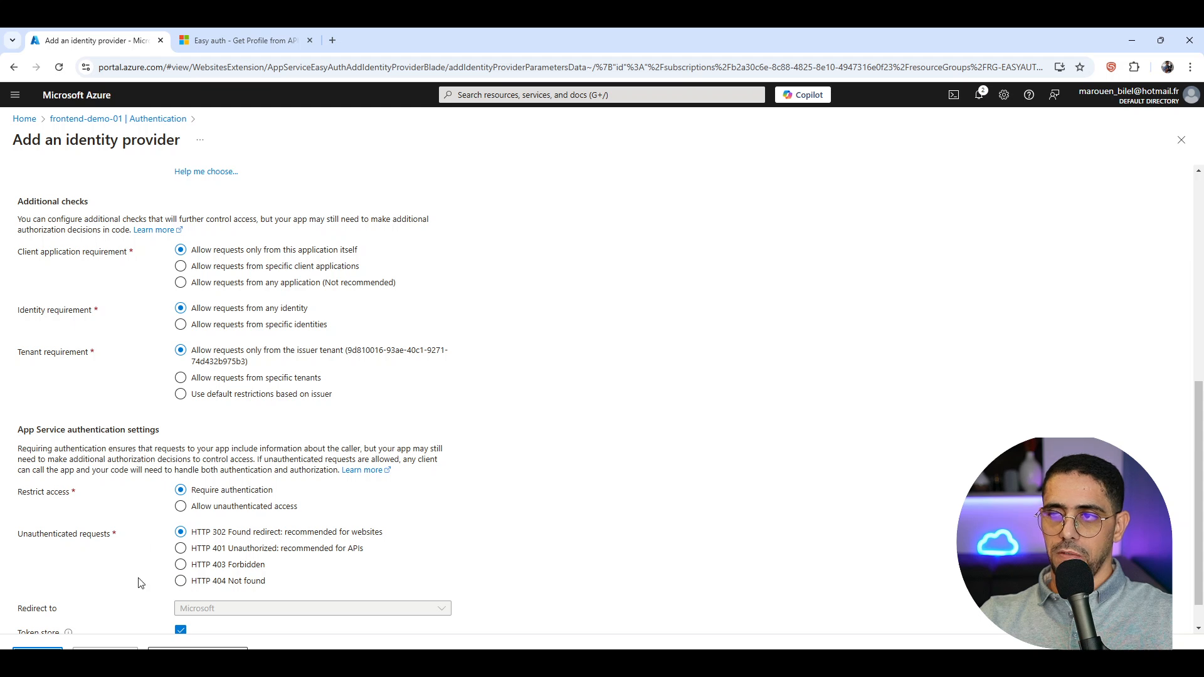
pyautogui.scroll(-1, 224, 401)
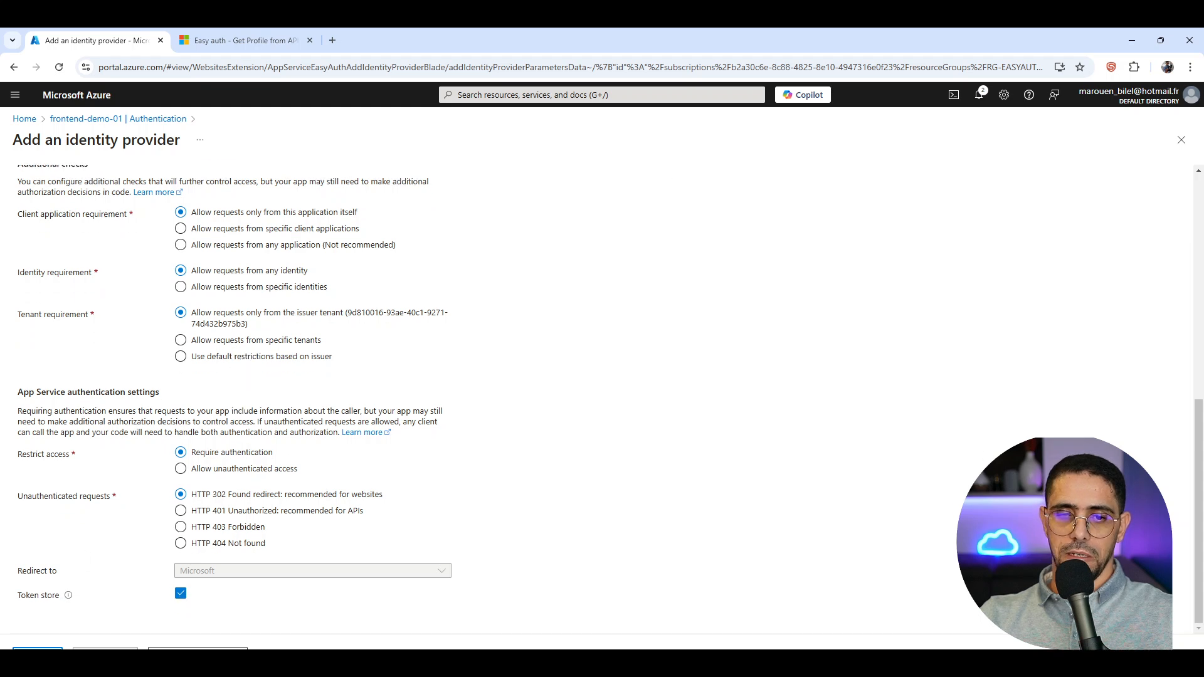
pyautogui.scroll(7, 209, 435)
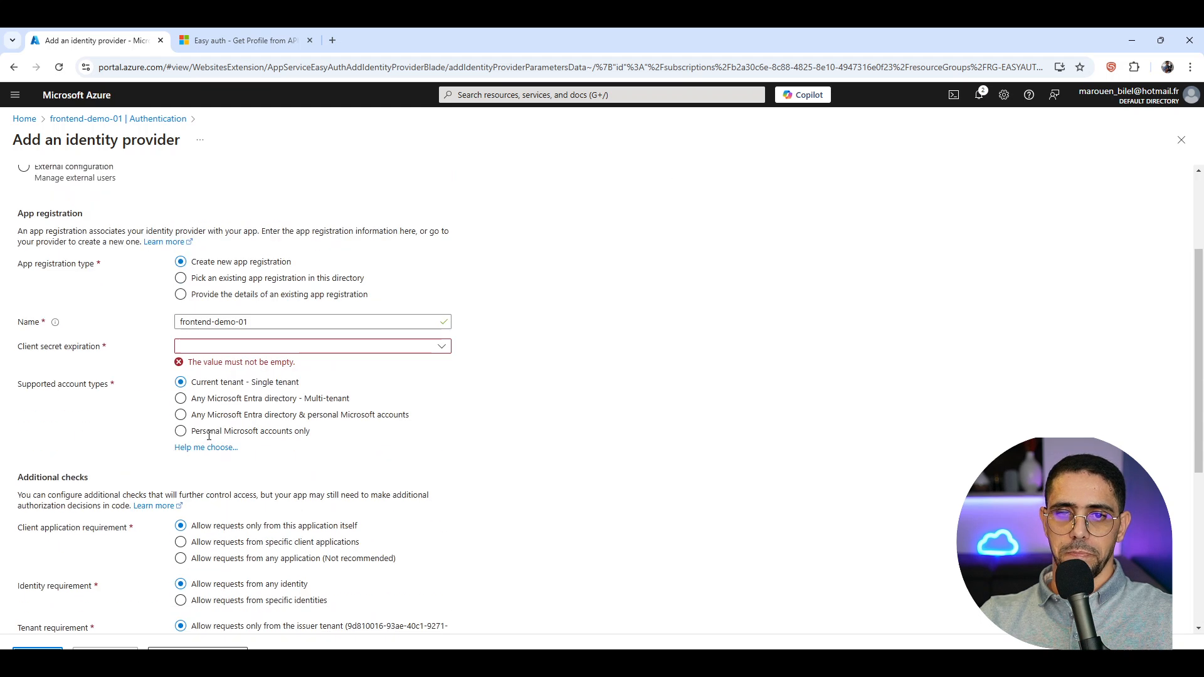
# Step: Set the client secret expiration to the recommended 180 days and add the Microsoft identity provider
pyautogui.click(211, 476)
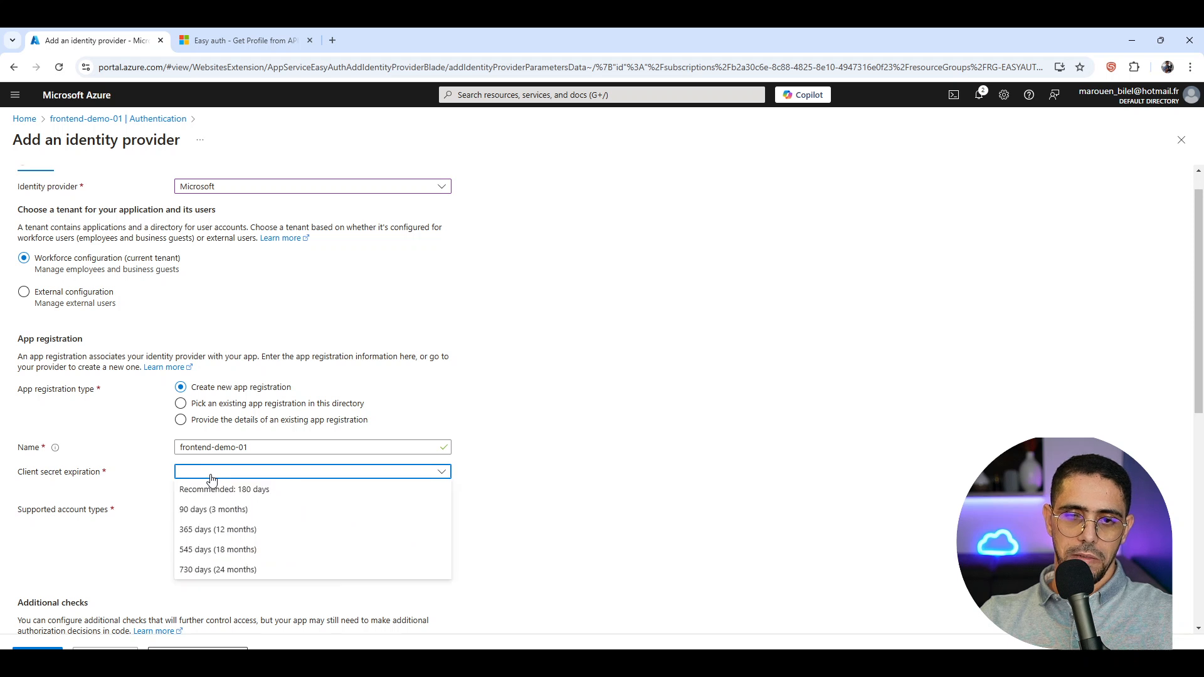
pyautogui.click(214, 492)
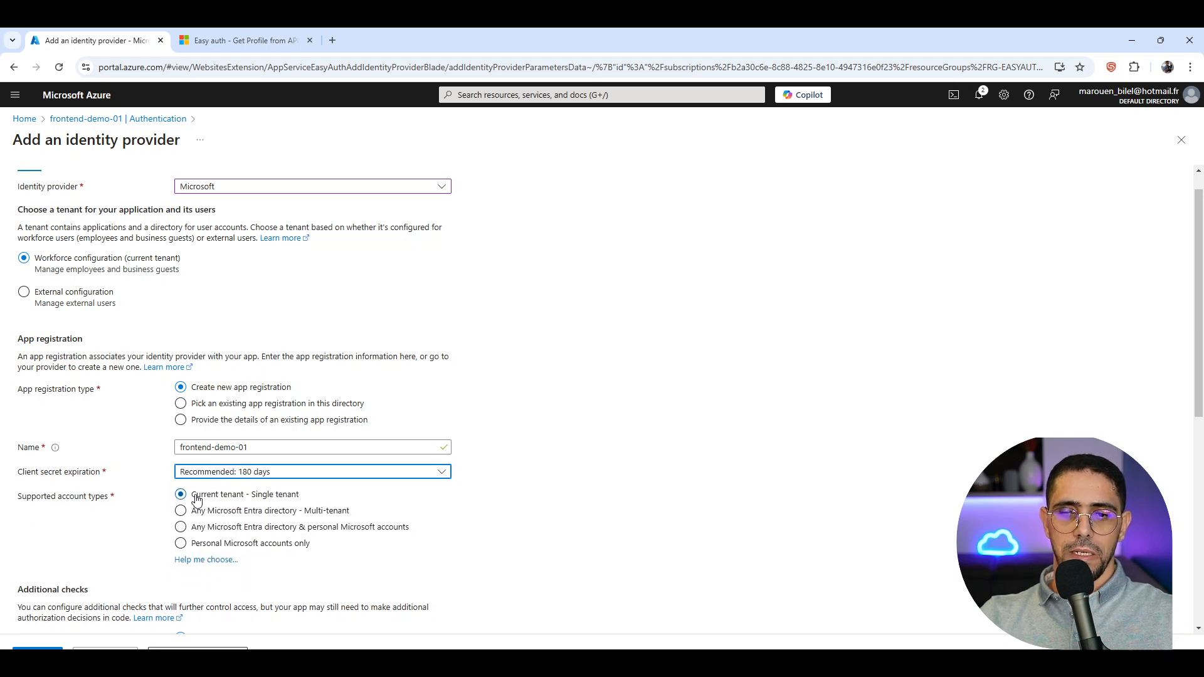
pyautogui.scroll(-2, 202, 476)
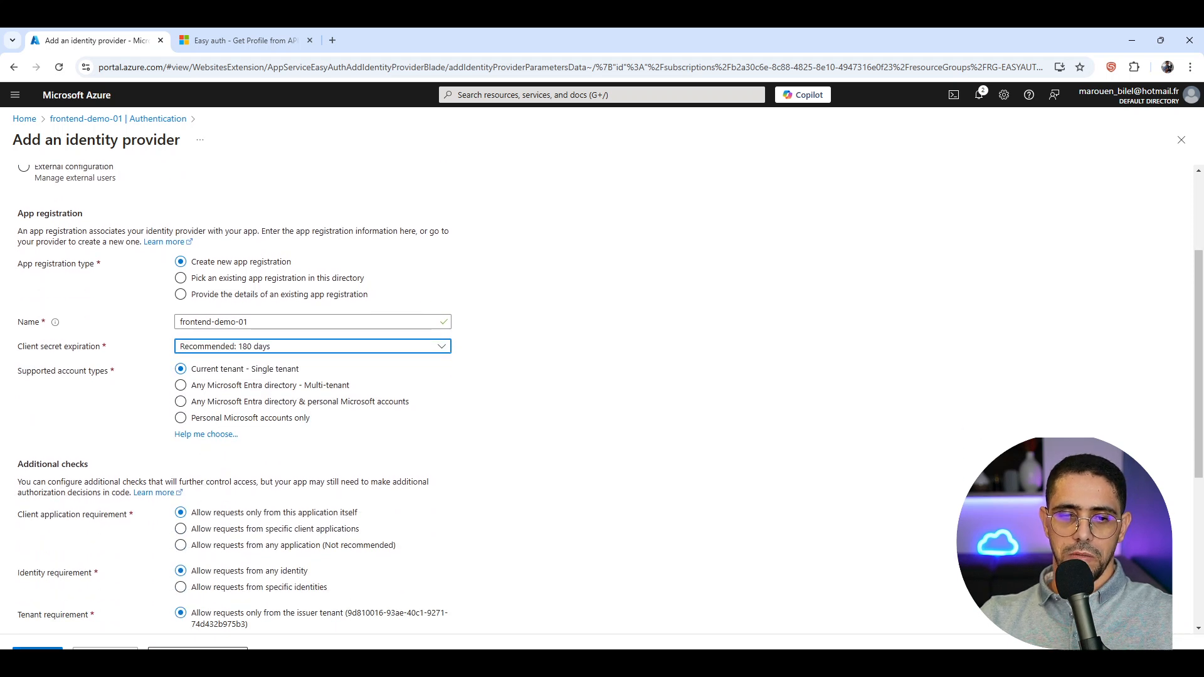
pyautogui.click(37, 648)
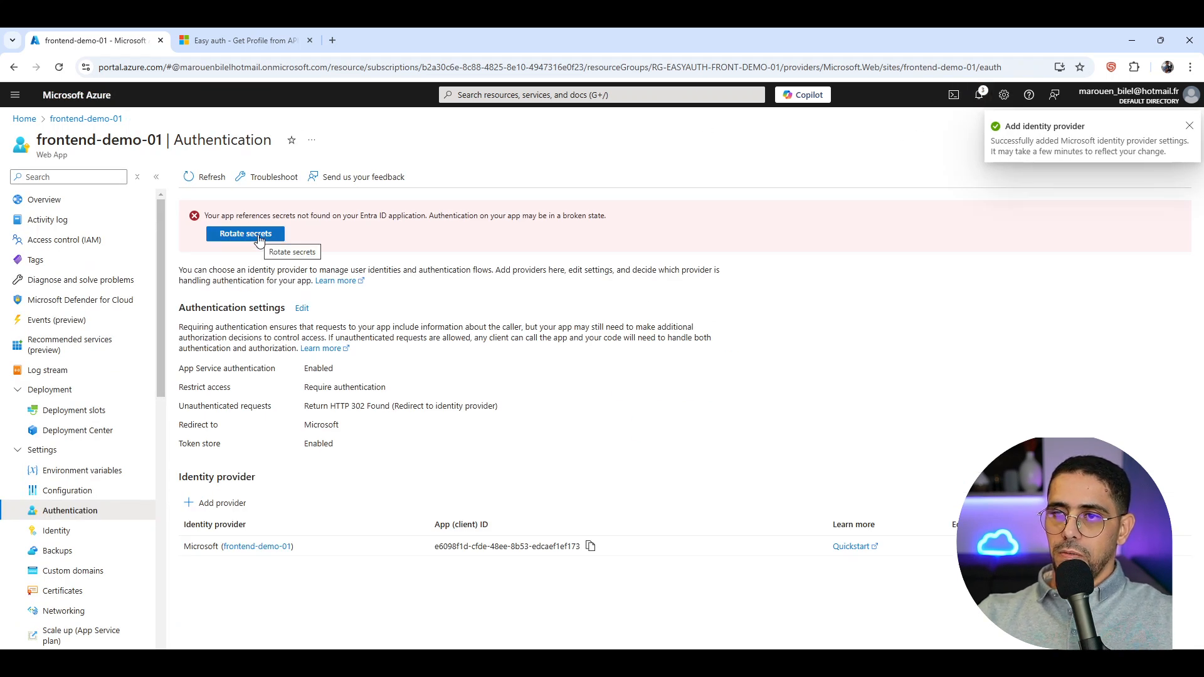
# Step: Refresh the web app's authentication settings and check the portal notifications about the added identity provider
pyautogui.click(208, 179)
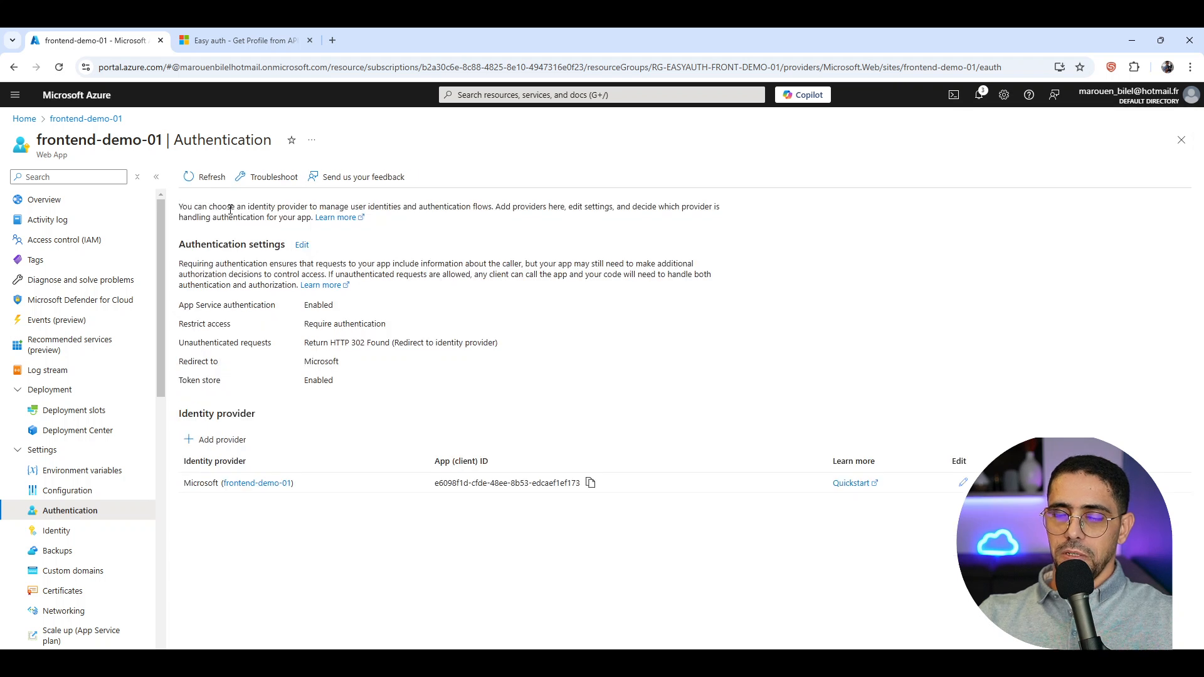
pyautogui.click(208, 178)
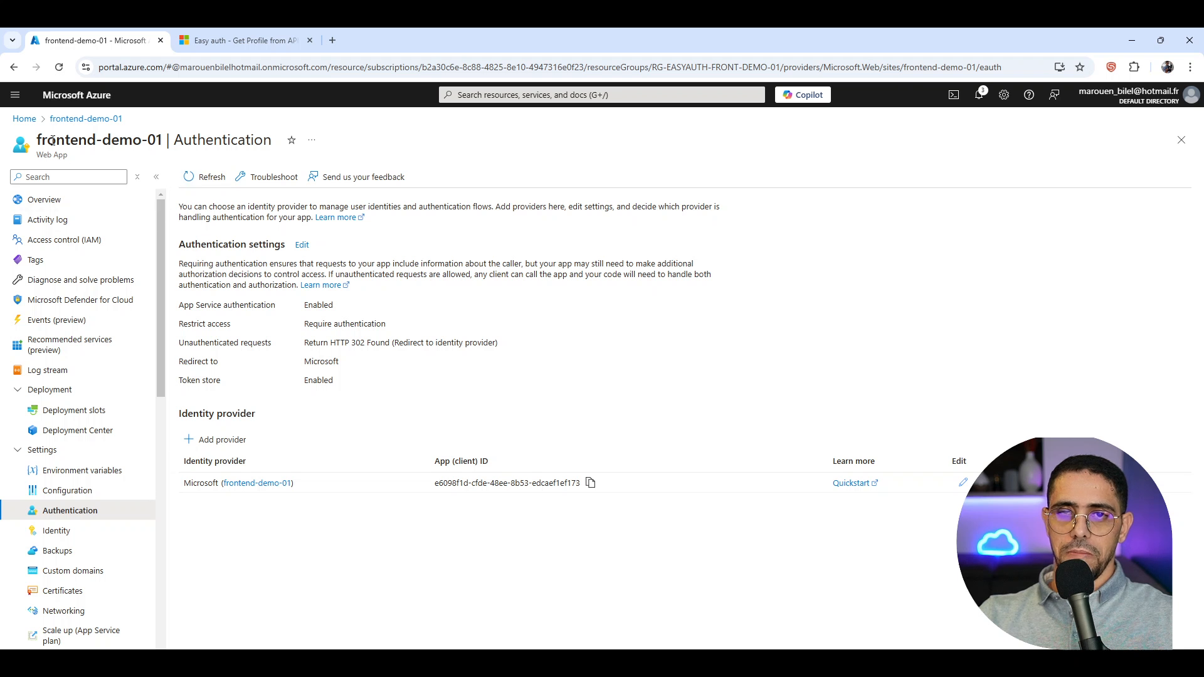
pyautogui.click(978, 94)
pyautogui.click(978, 95)
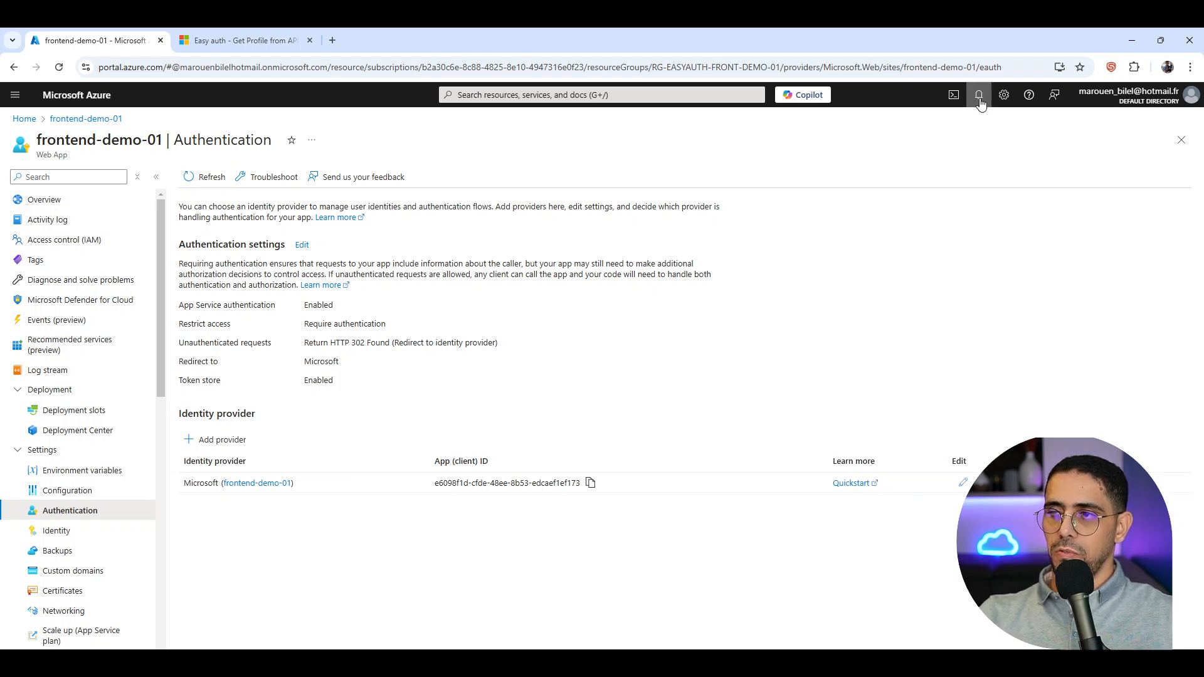
pyautogui.click(978, 95)
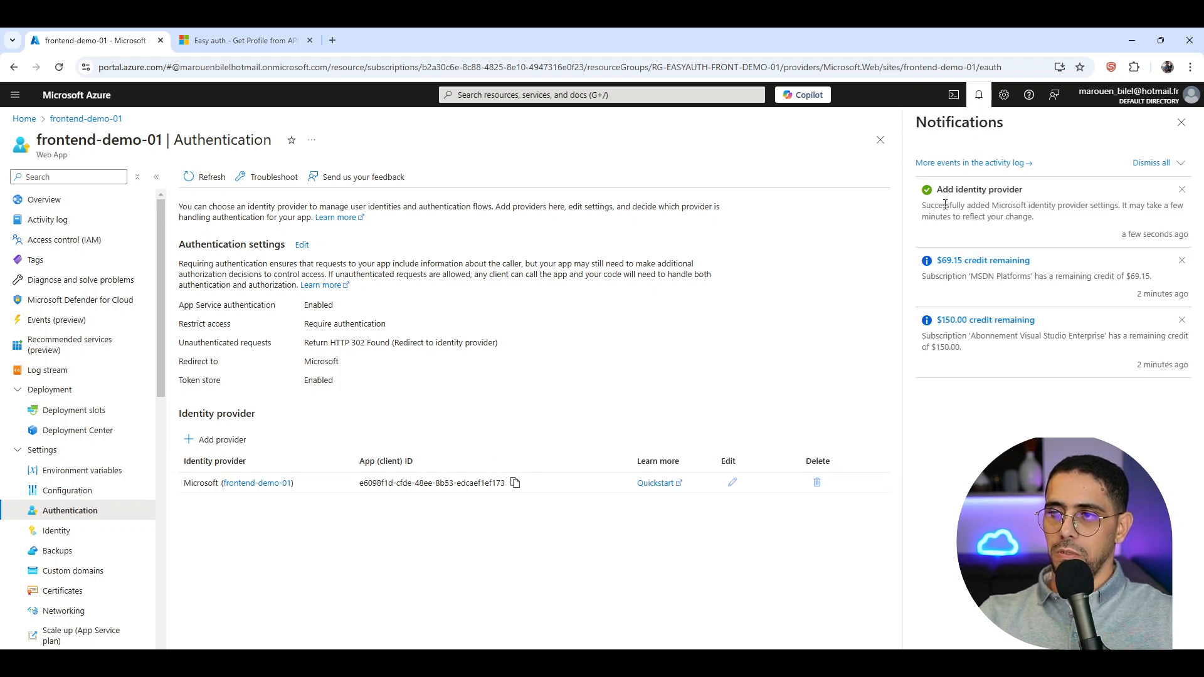
pyautogui.click(978, 95)
# Step: Visit the web app's overview, return to its Authentication settings and examine the Microsoft provider's client ID
pyautogui.click(44, 203)
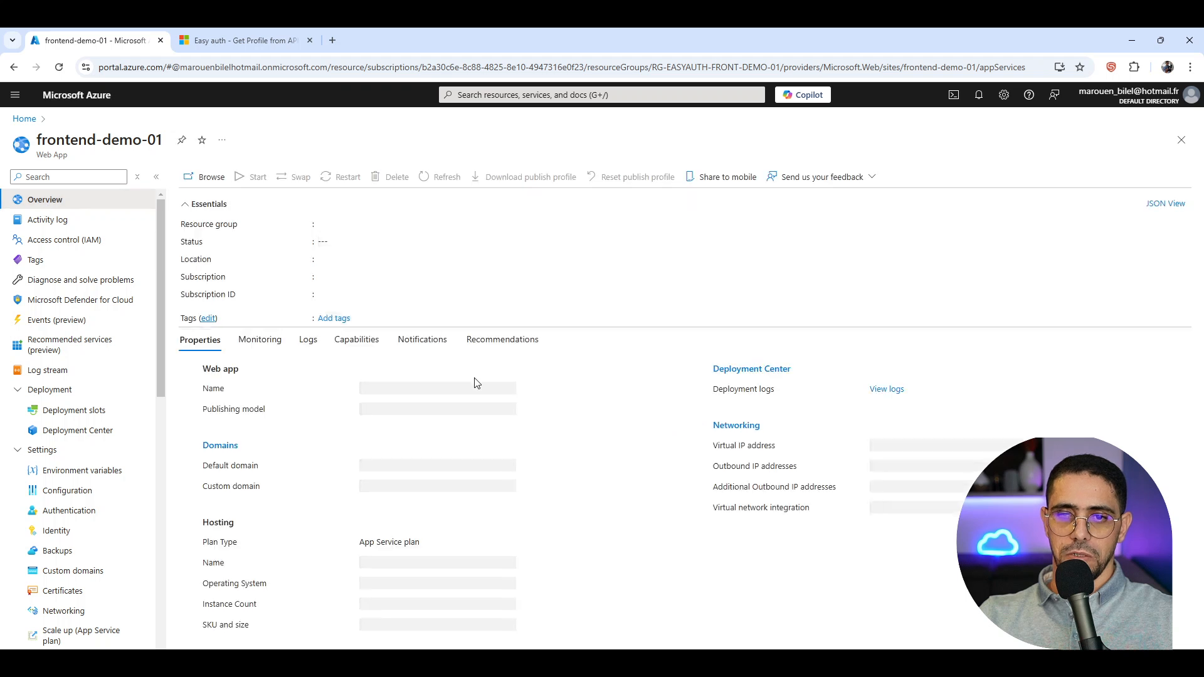
pyautogui.click(63, 510)
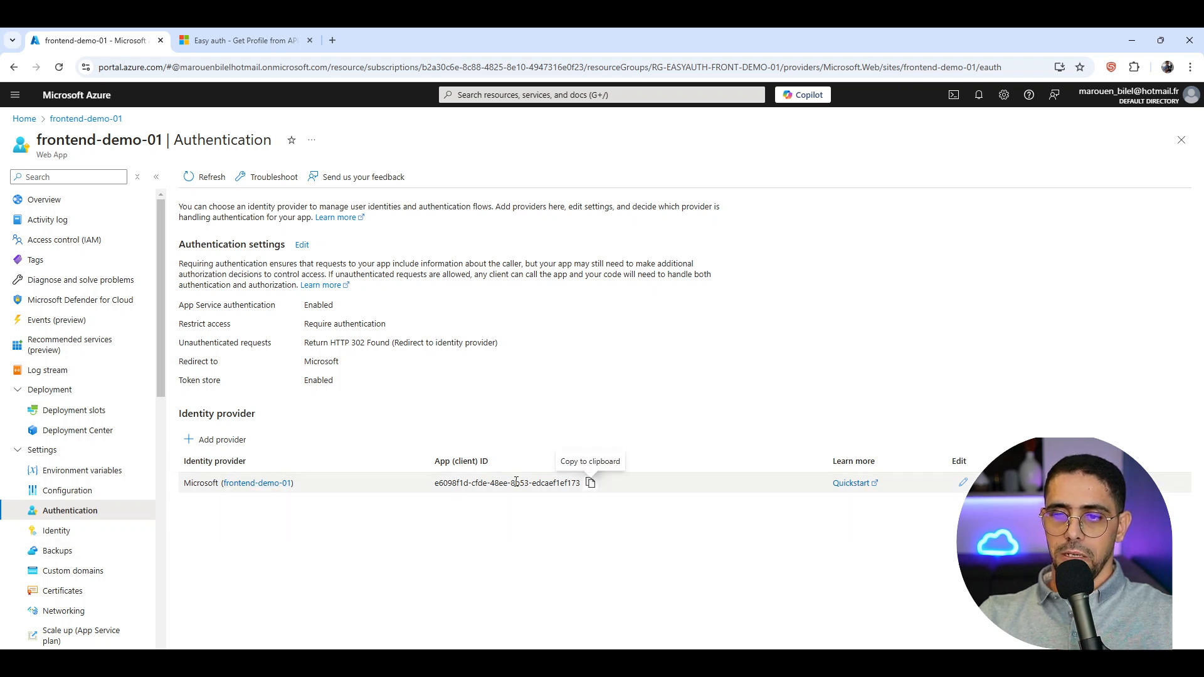
pyautogui.moveTo(436, 488); pyautogui.dragTo(580, 486)
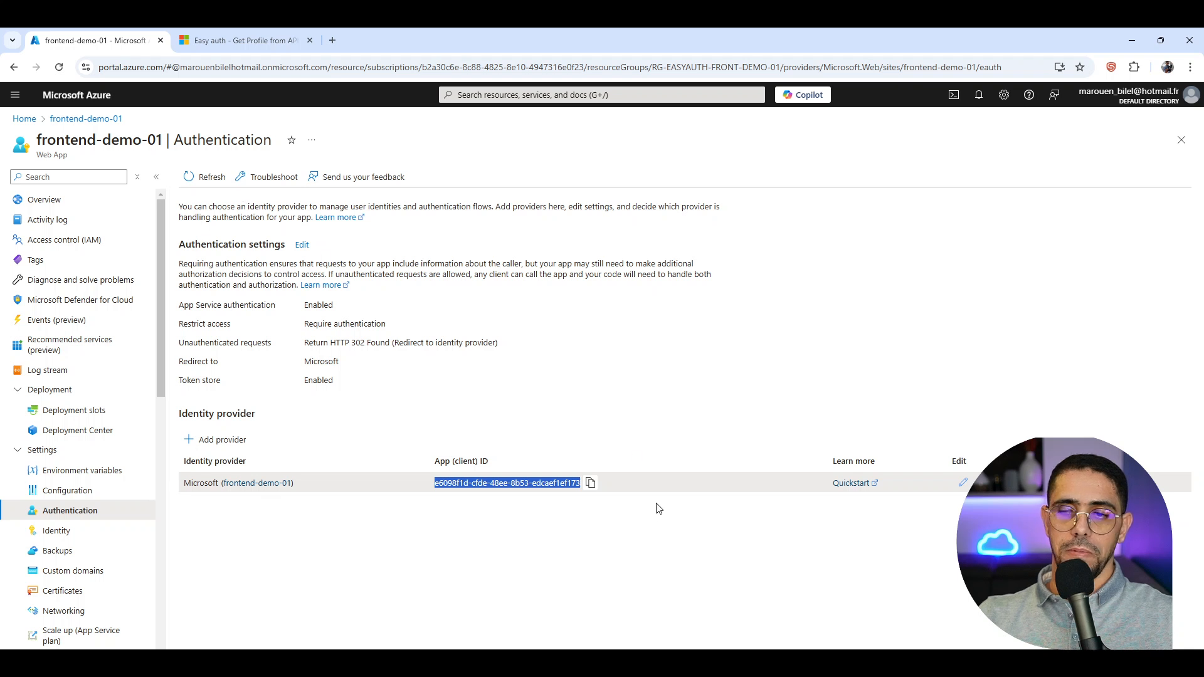
# Step: Open the provider's linked app registration and examine its branding properties and the web redirect URI under Authentication
pyautogui.click(255, 484)
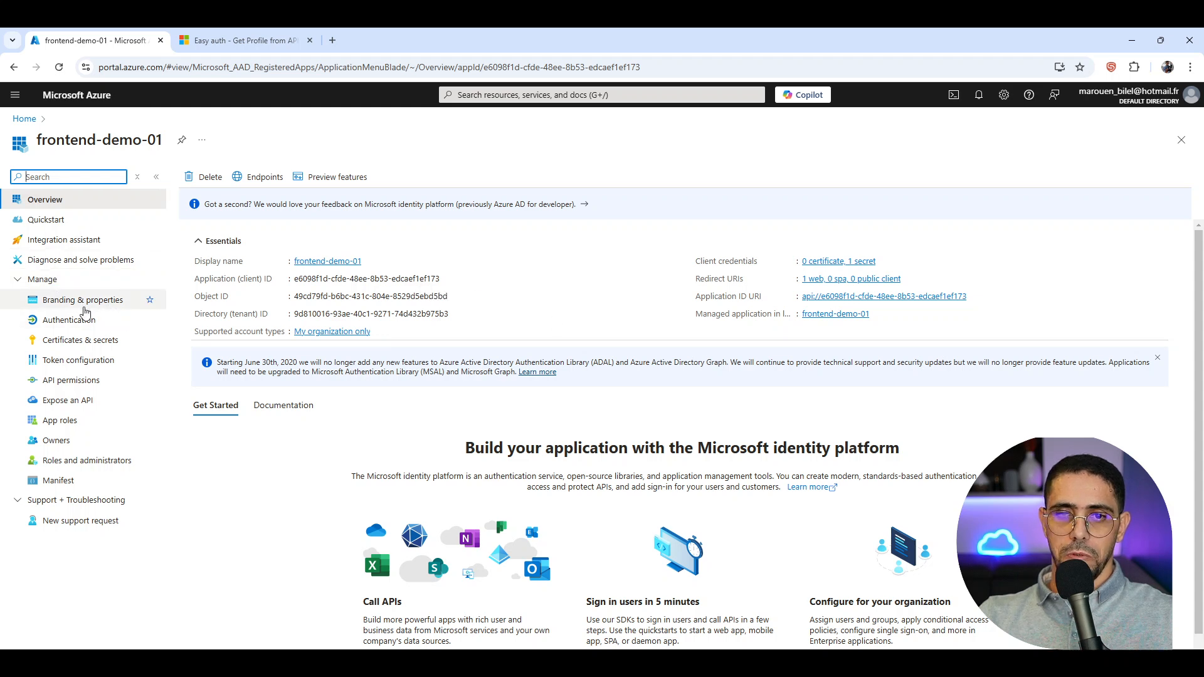
pyautogui.click(55, 302)
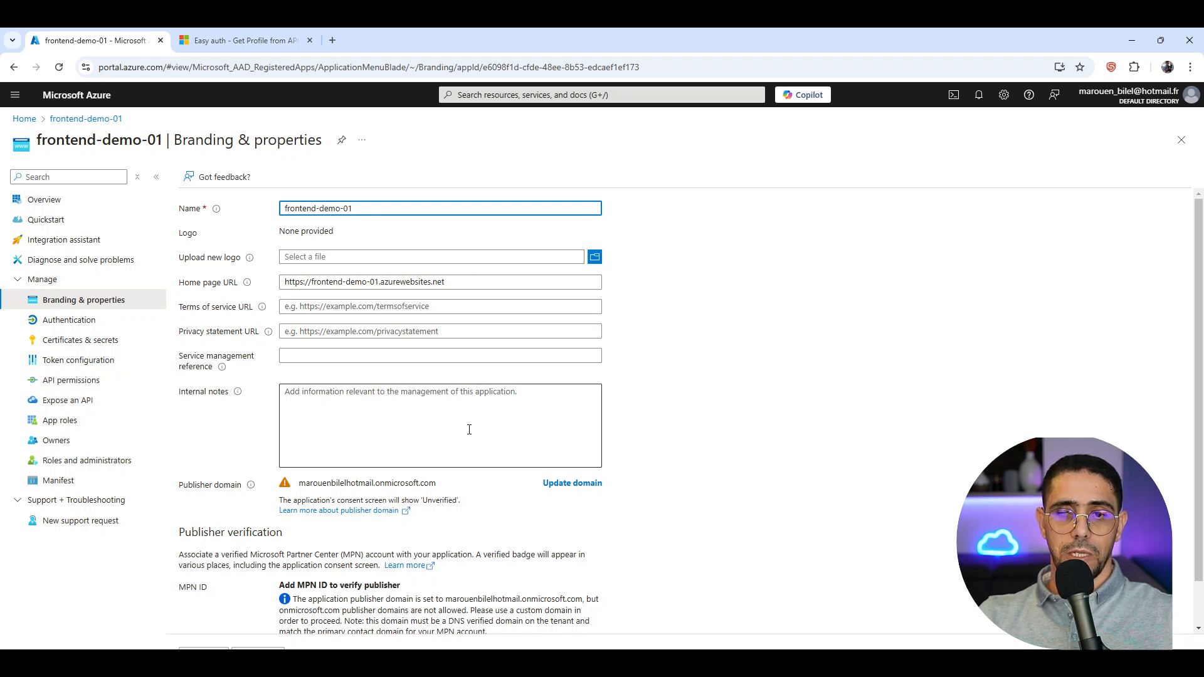
pyautogui.click(69, 317)
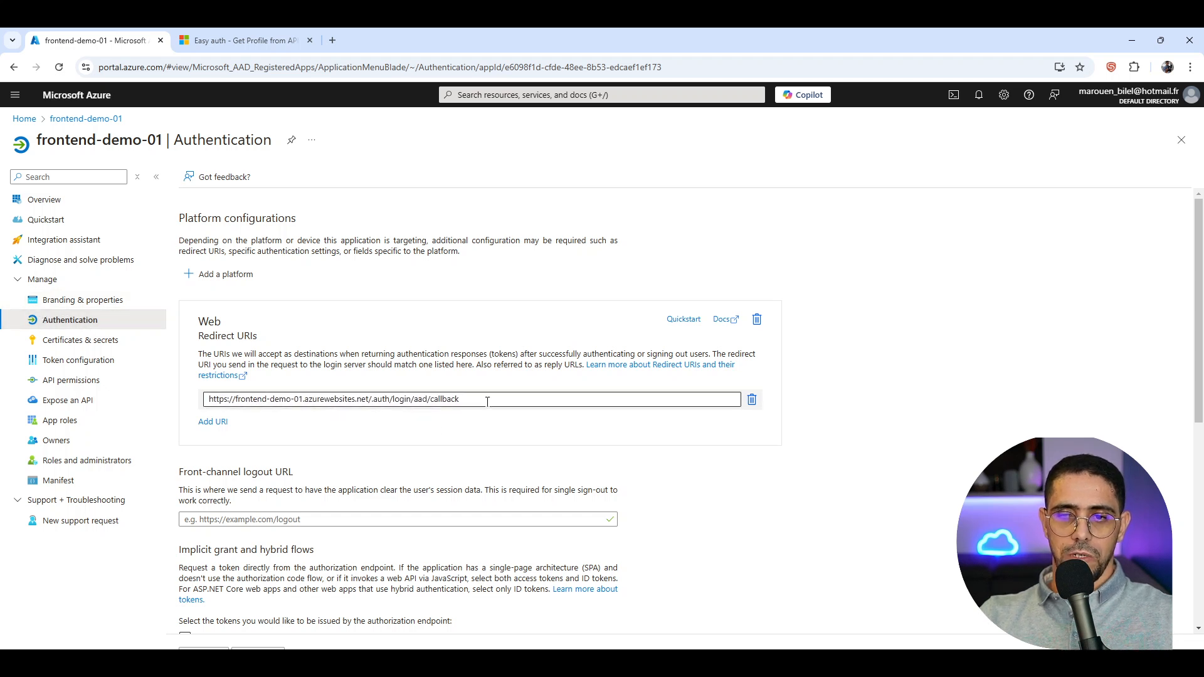
pyautogui.moveTo(486, 402); pyautogui.dragTo(180, 395)
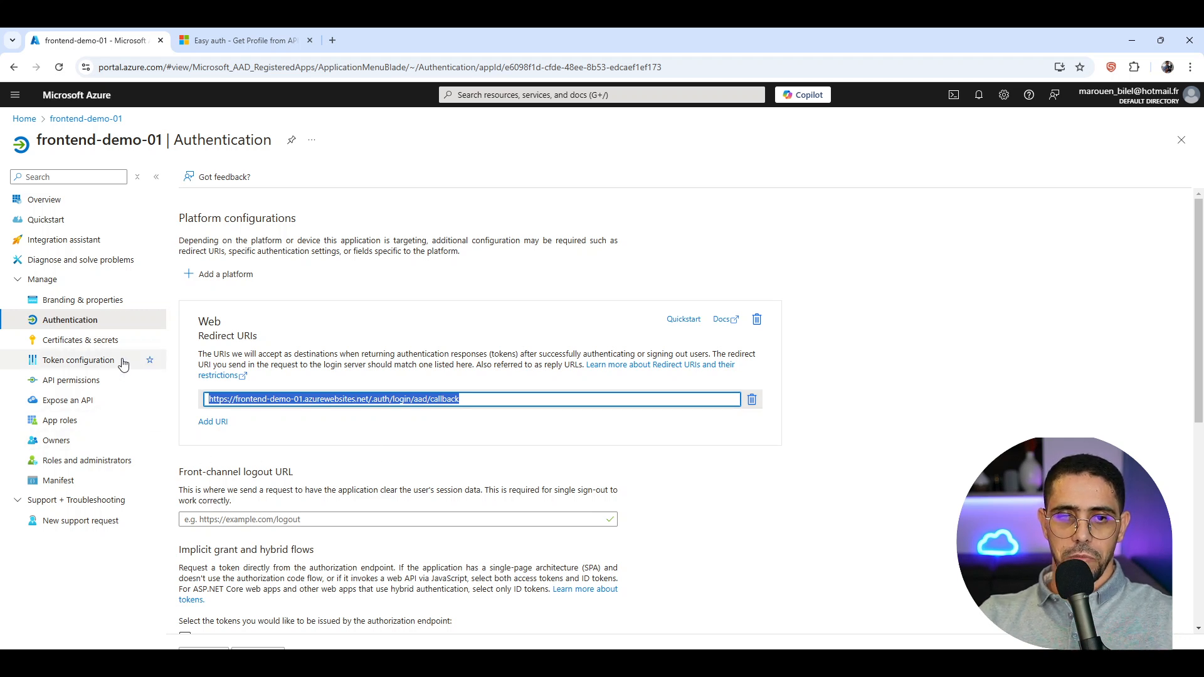
# Step: Examine the client secret's expiry date under Certificates & secrets, and open the app registration's API permissions
pyautogui.click(93, 343)
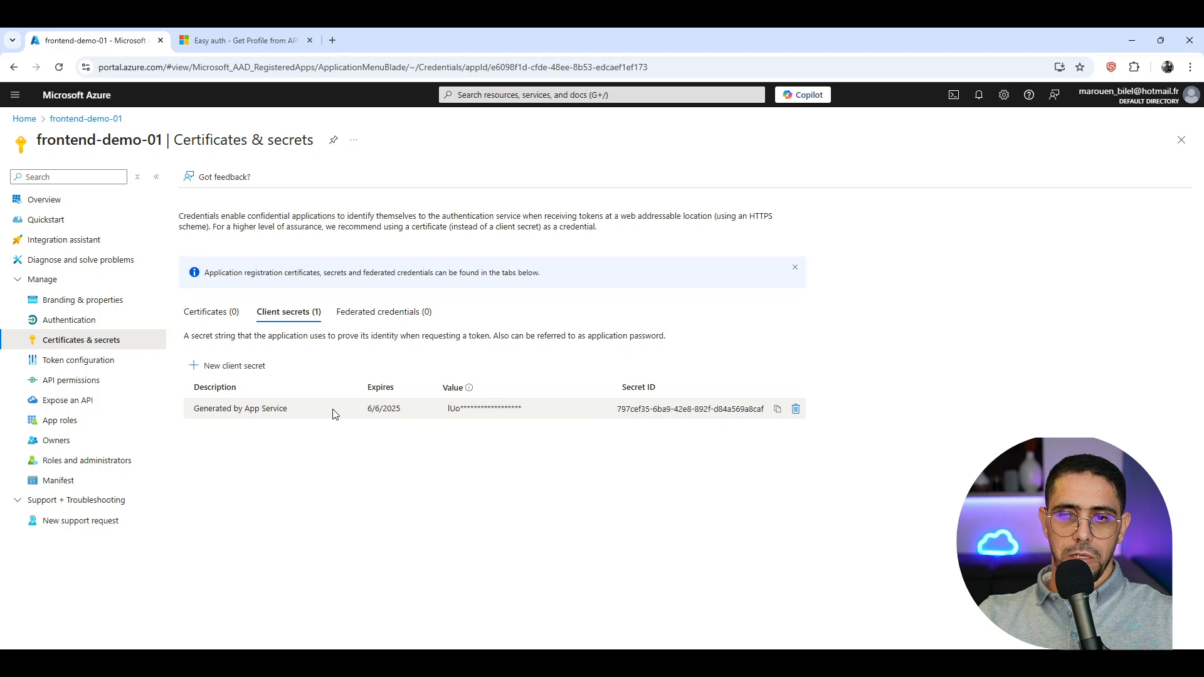
pyautogui.moveTo(406, 414); pyautogui.dragTo(350, 418)
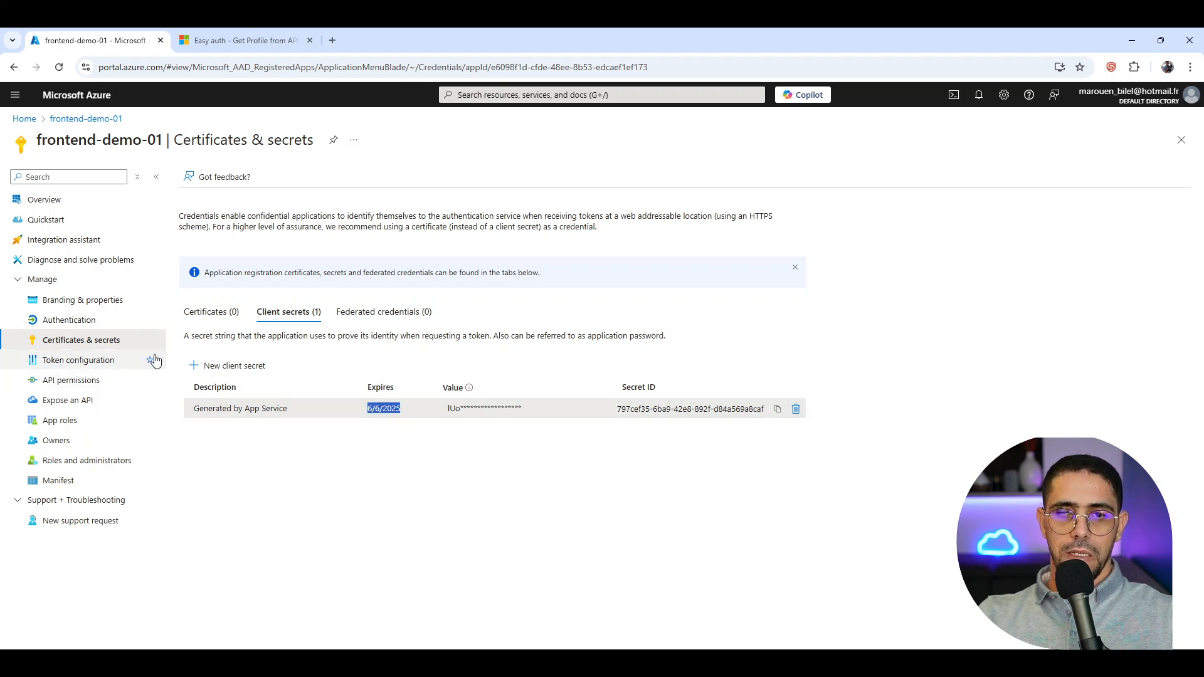
pyautogui.click(84, 380)
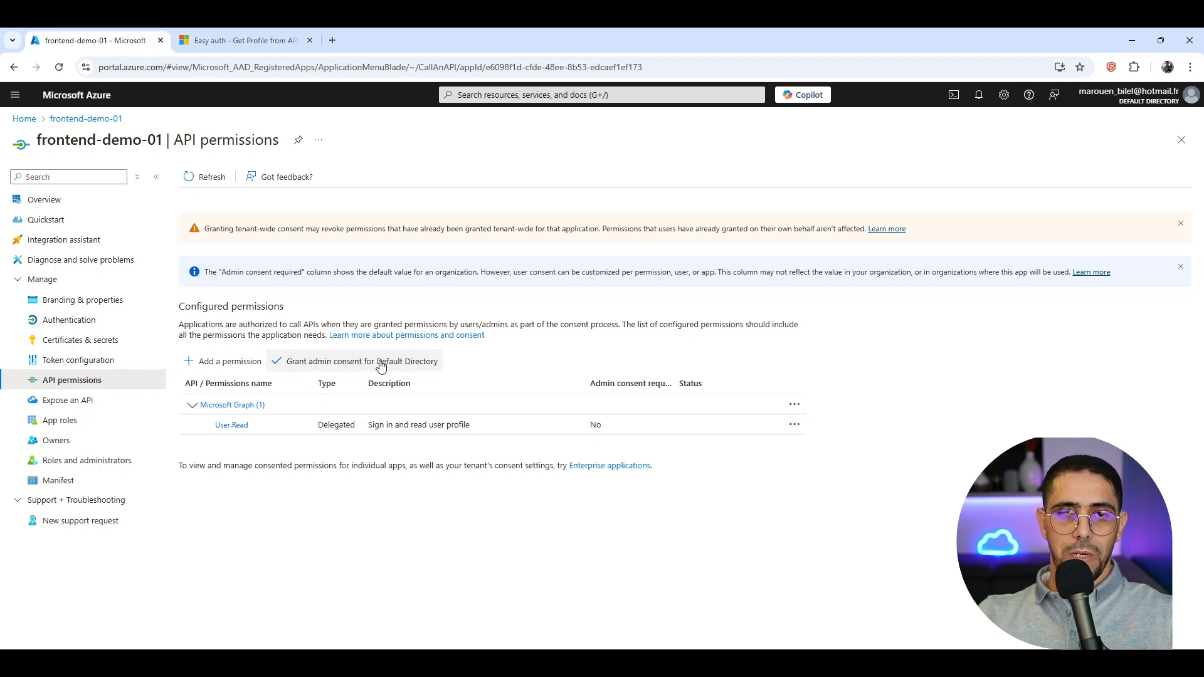
# Step: Reload the web app's page and choose the personal Microsoft account to reach the permissions request
pyautogui.click(225, 38)
pyautogui.click(59, 67)
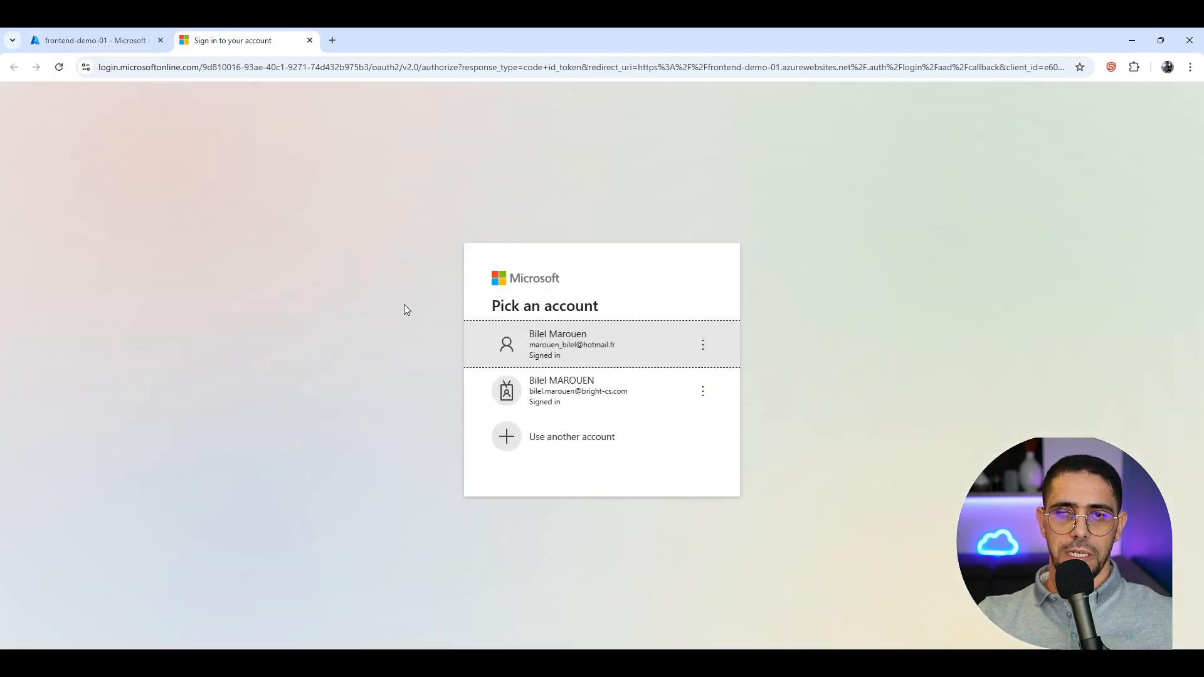
pyautogui.click(588, 353)
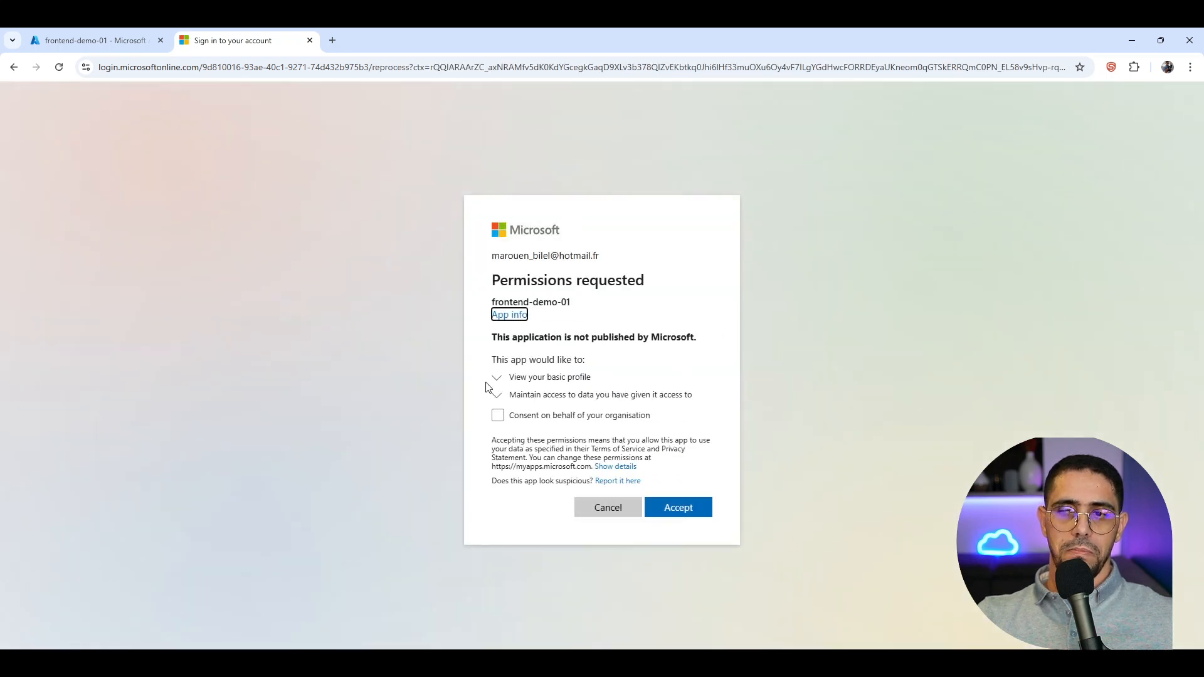
# Step: Grant admin consent for Default Directory on the Microsoft Graph User.Read permission in the frontend-demo-01 app registration
pyautogui.click(140, 36)
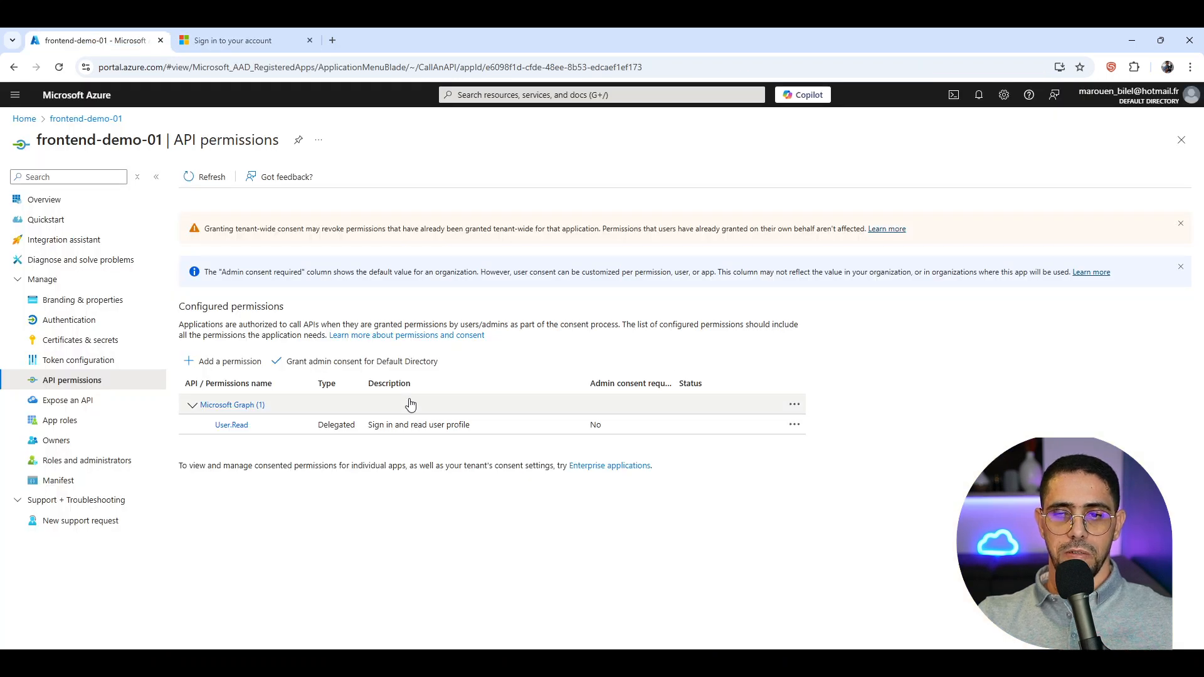
pyautogui.click(409, 362)
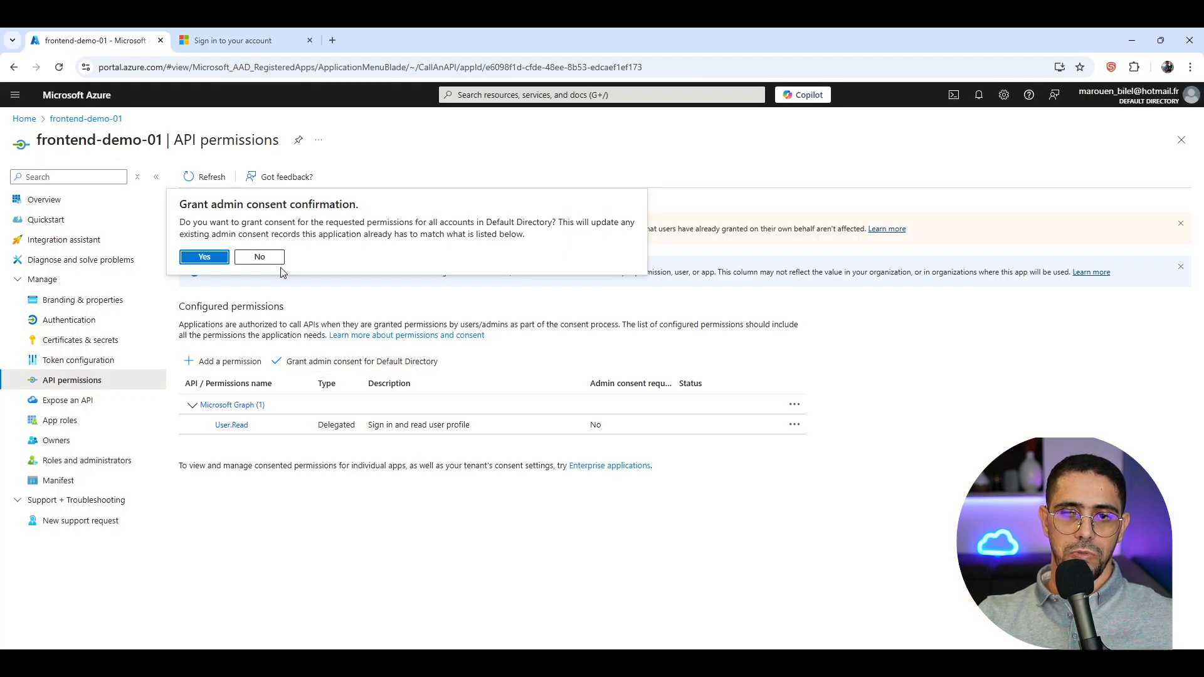
pyautogui.click(216, 257)
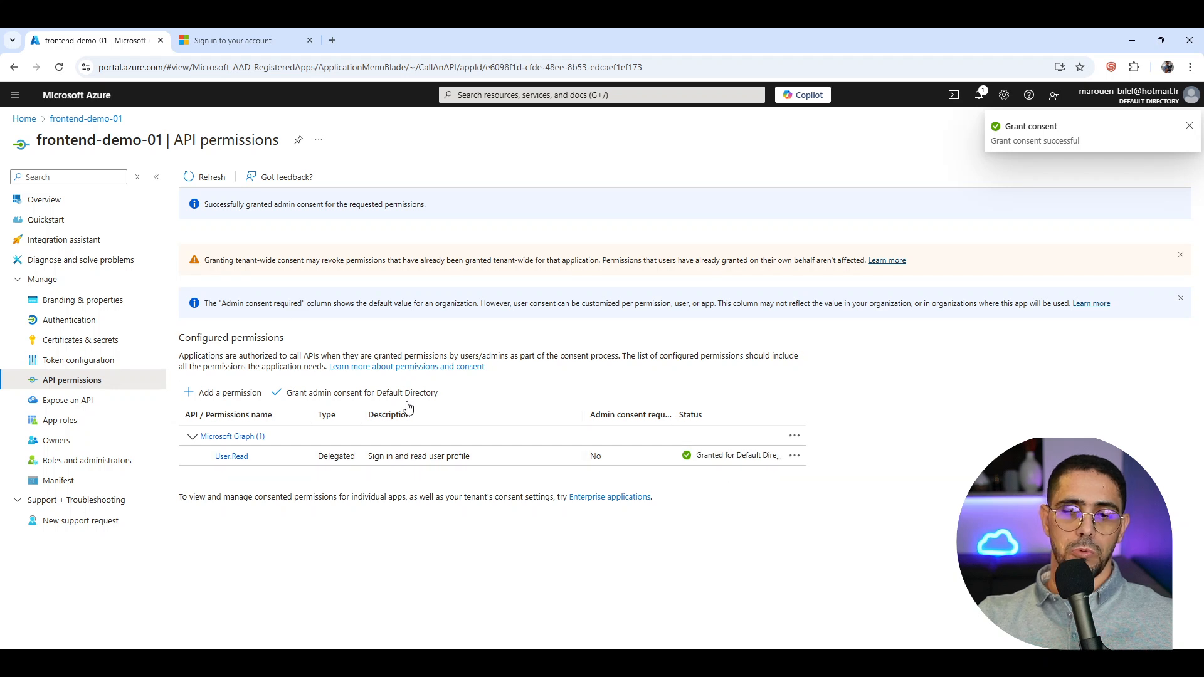
pyautogui.moveTo(214, 456); pyautogui.dragTo(245, 458)
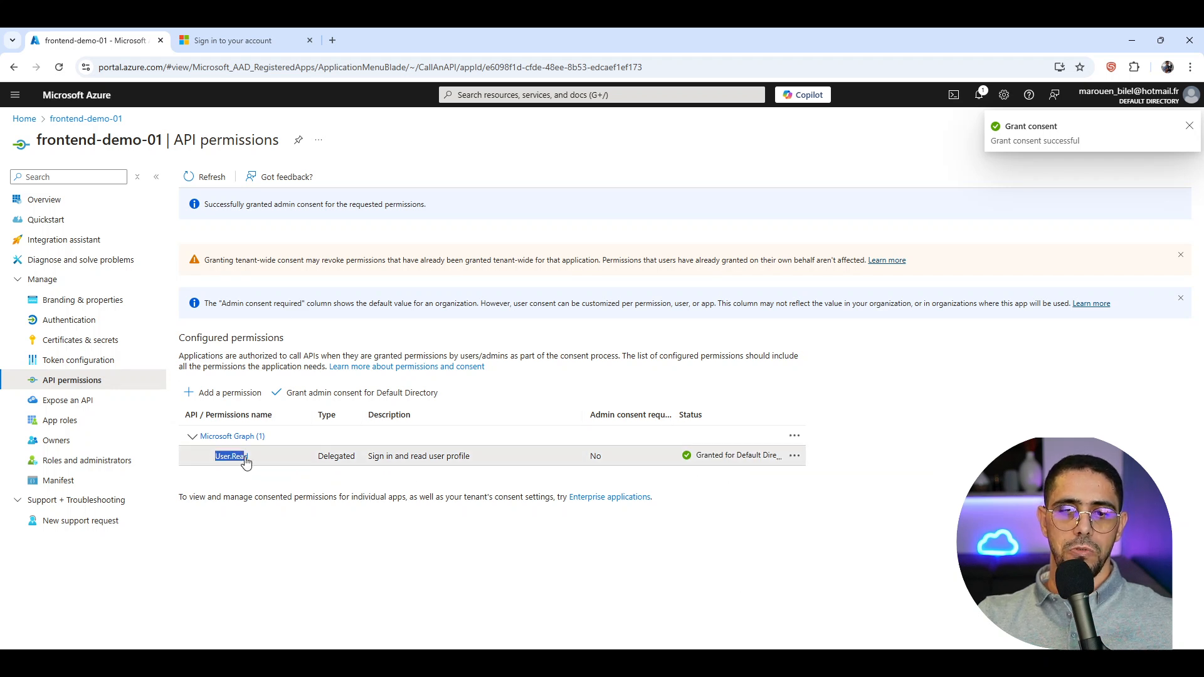
# Step: Recheck the pending permissions request page, and return from the app registration to the web app's overview
pyautogui.click(254, 47)
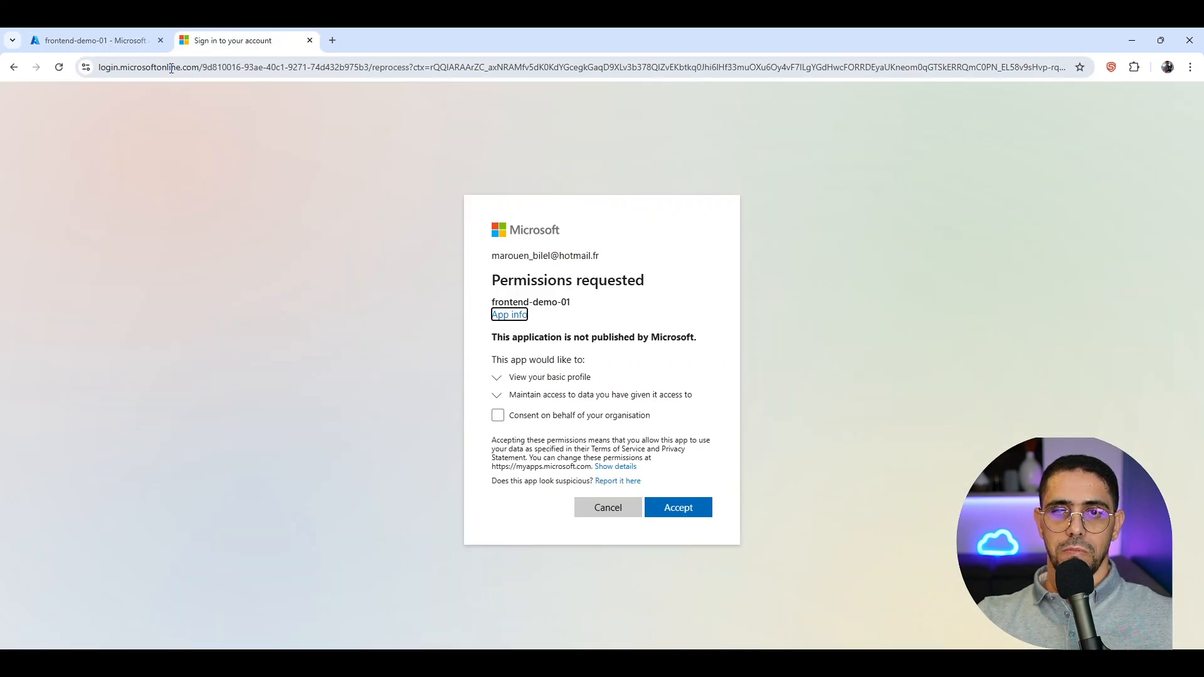
pyautogui.click(100, 42)
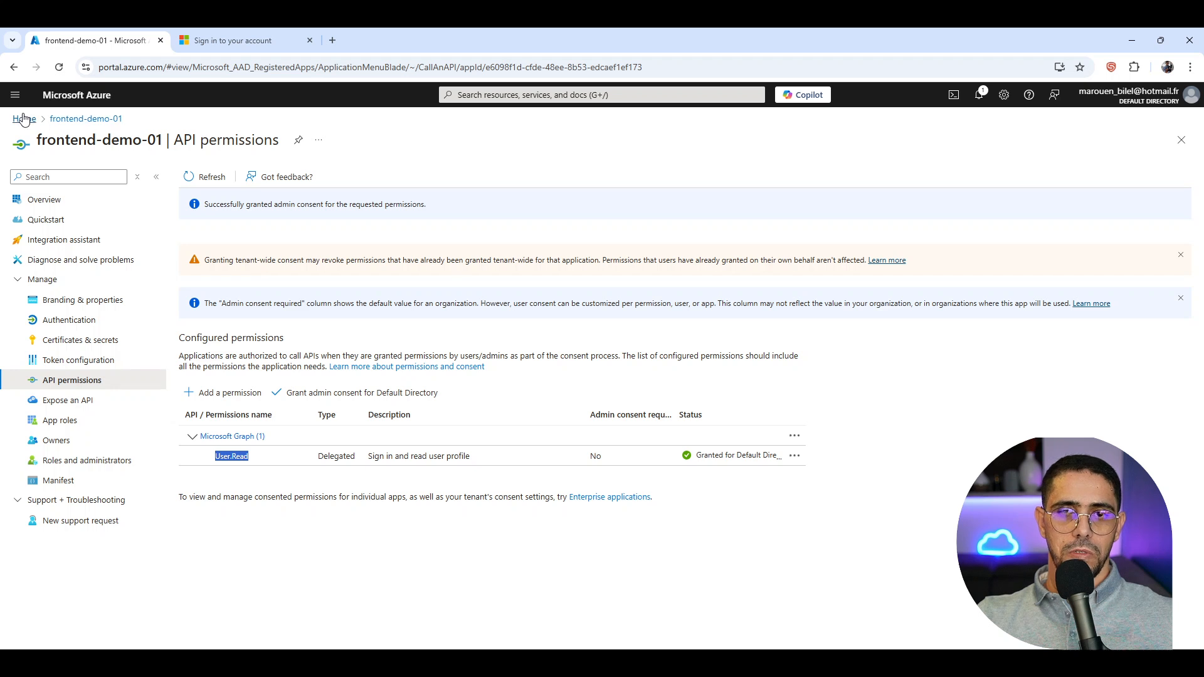
pyautogui.click(66, 199)
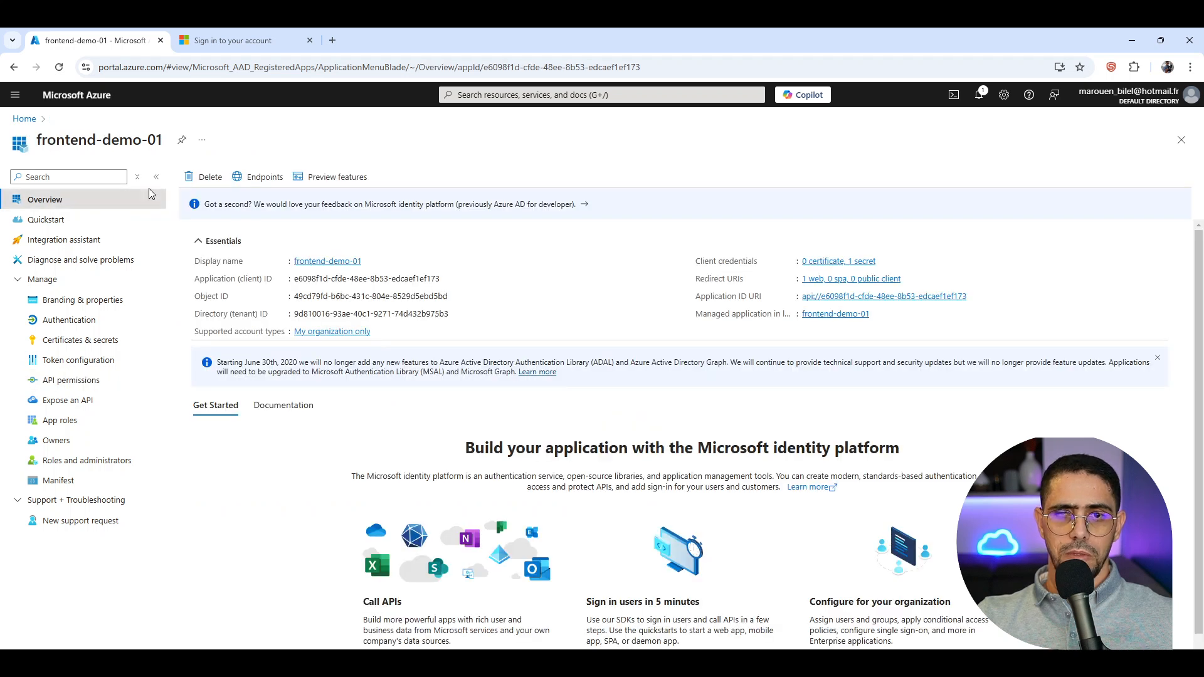
pyautogui.click(1181, 142)
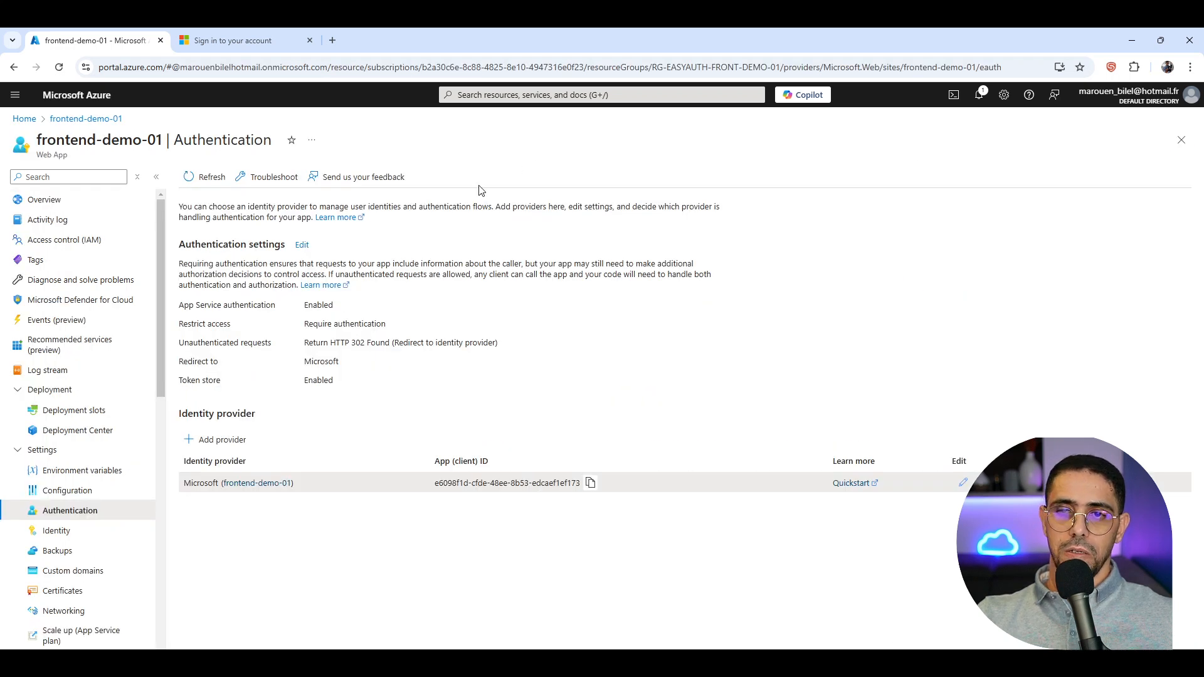
pyautogui.click(64, 200)
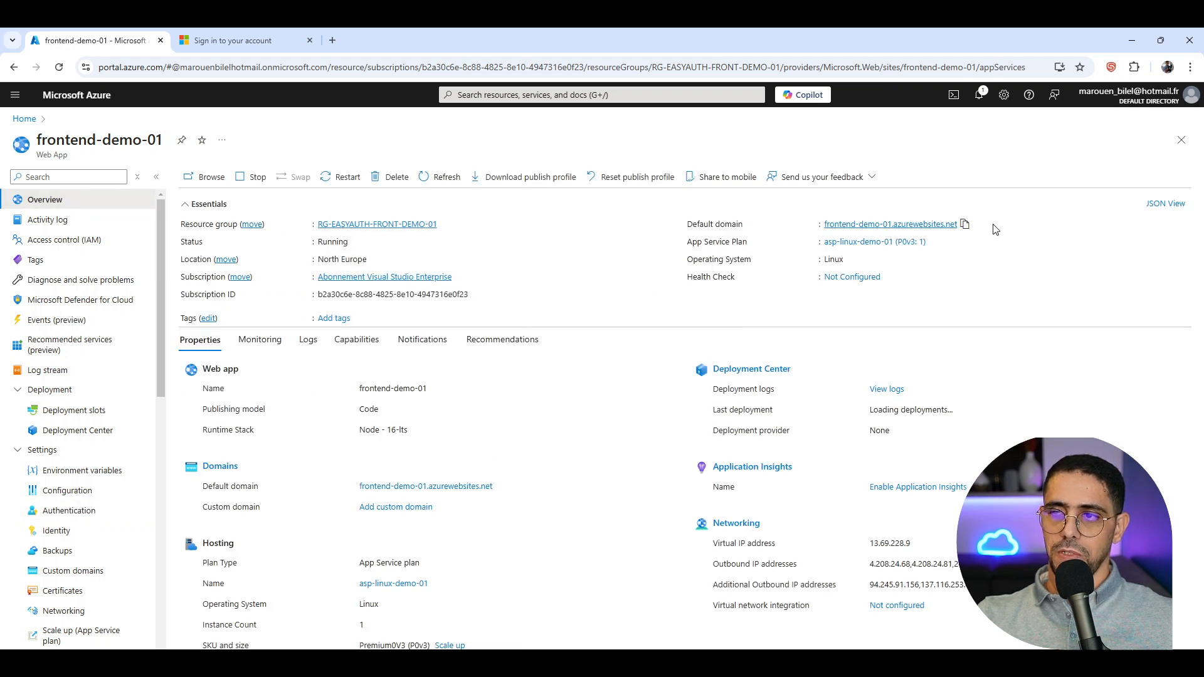
# Step: Open a private browsing window and load frontend-demo-01.azurewebsites.net
pyautogui.click(1190, 67)
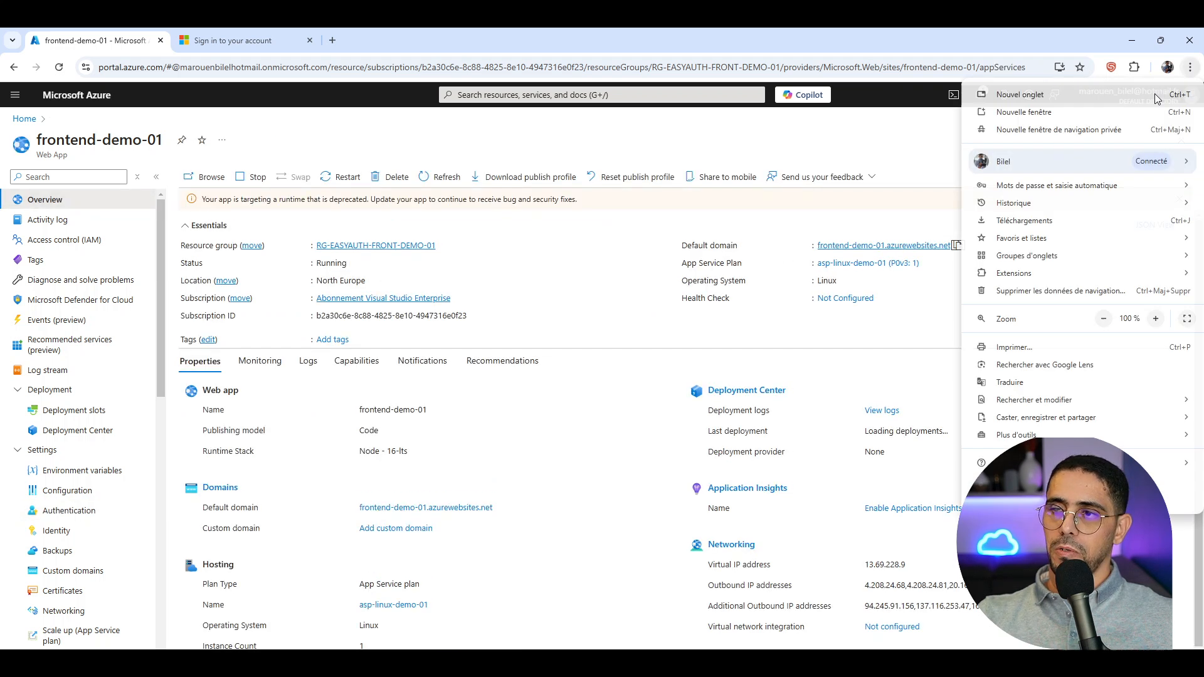
pyautogui.click(1058, 130)
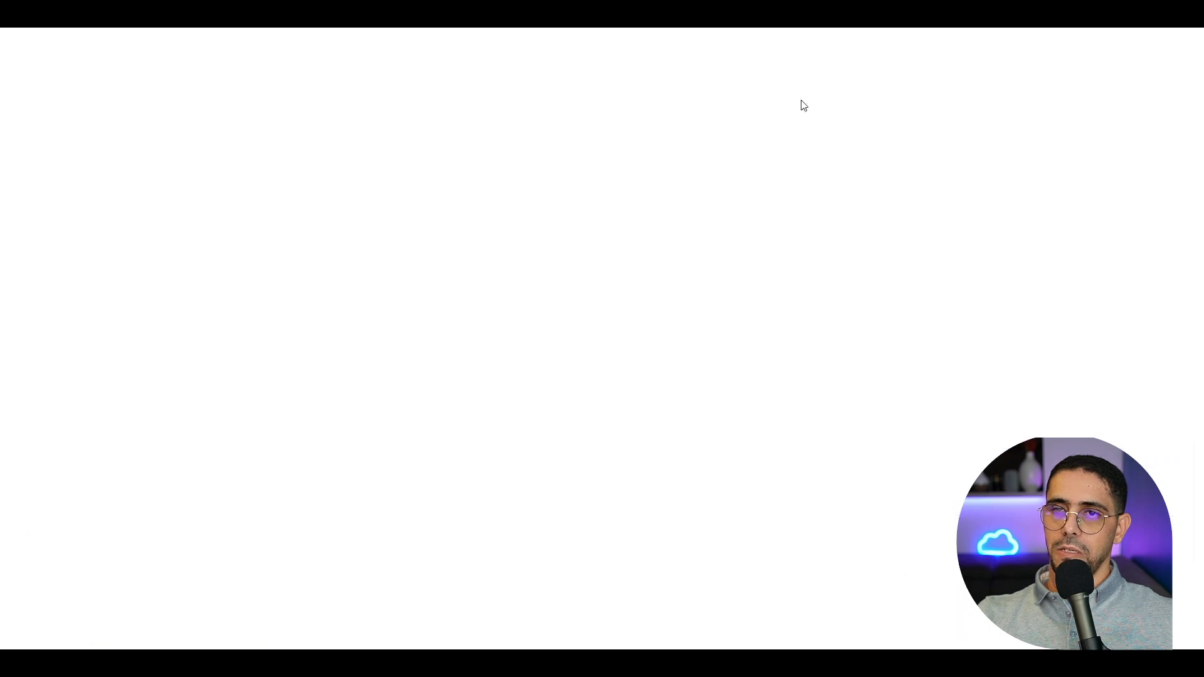
pyautogui.write('frontend-demo-01.azurewebsites.net')
pyautogui.press('Return')
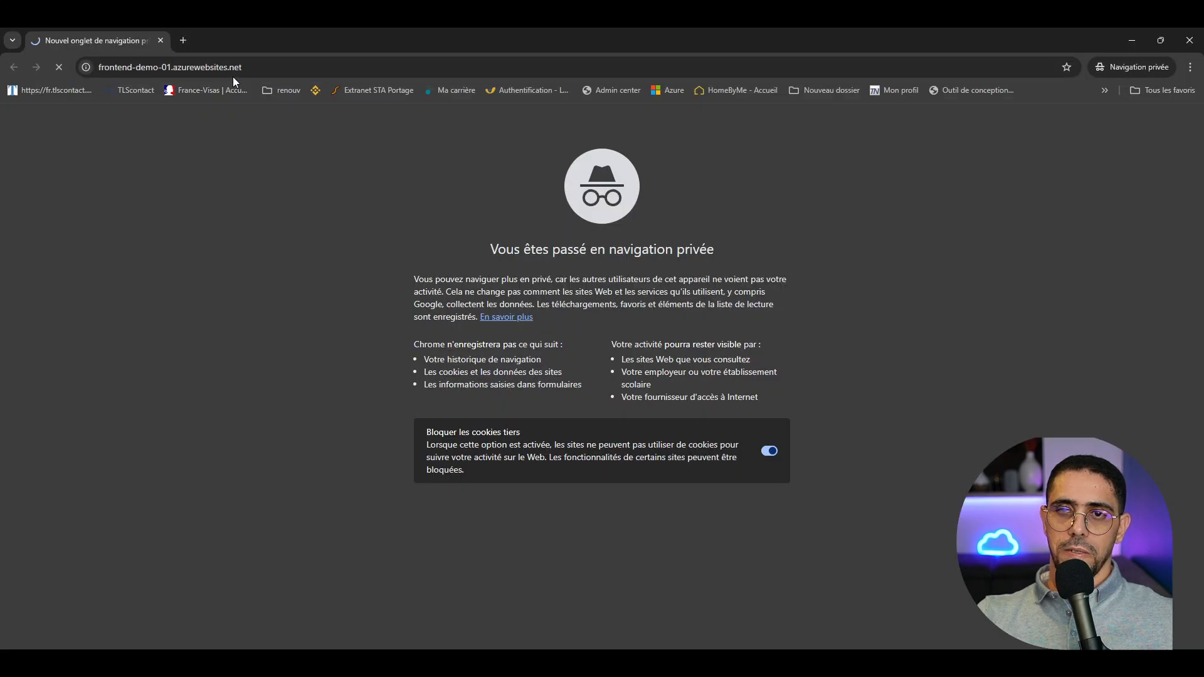
# Step: Sign in with the account's saved e-mail address, send the phone sign-in notification and choose to stay signed in
pyautogui.write('mar')
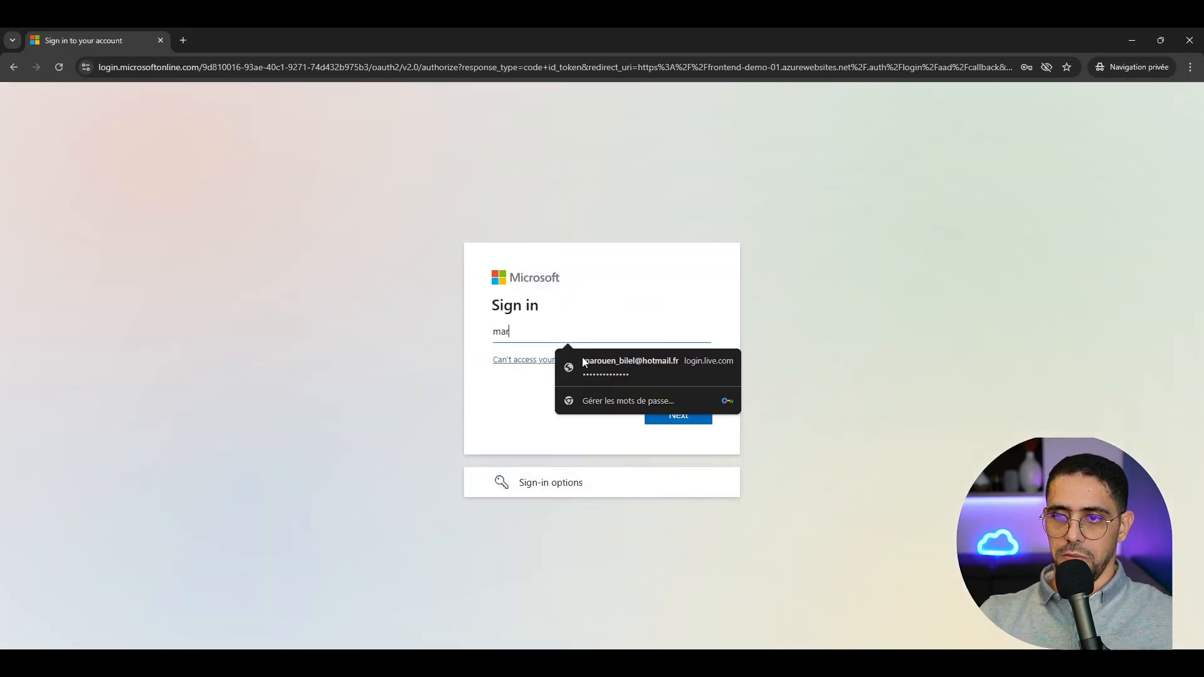
pyautogui.click(612, 361)
pyautogui.click(686, 413)
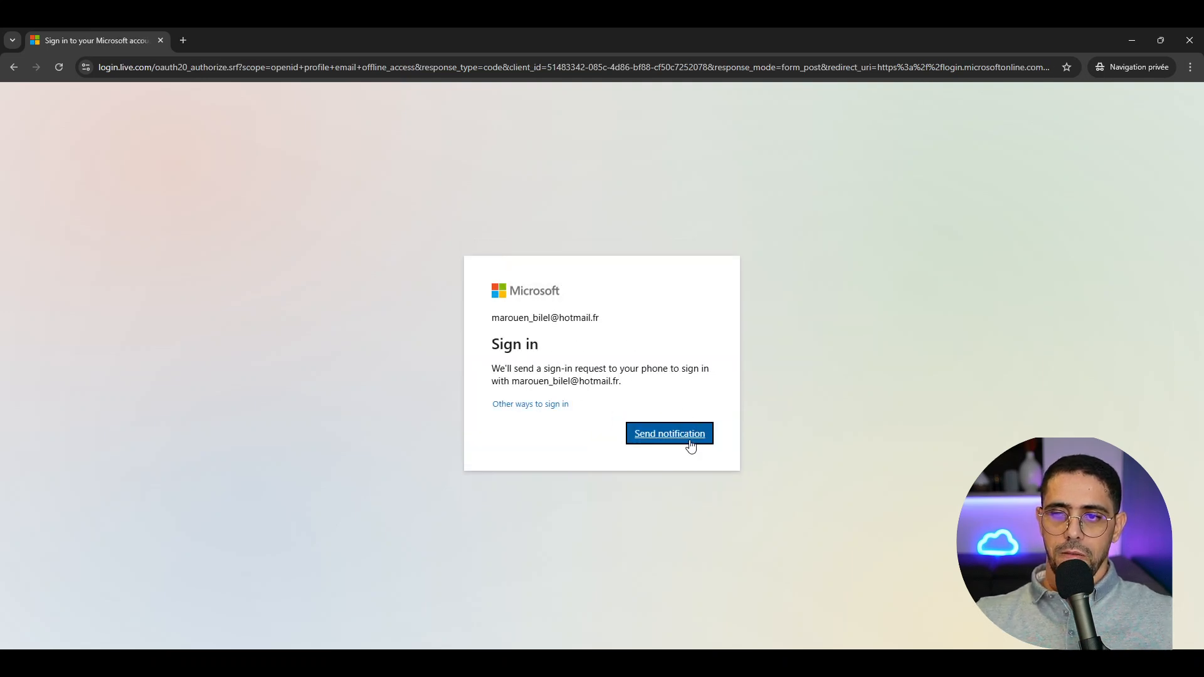
pyautogui.click(690, 444)
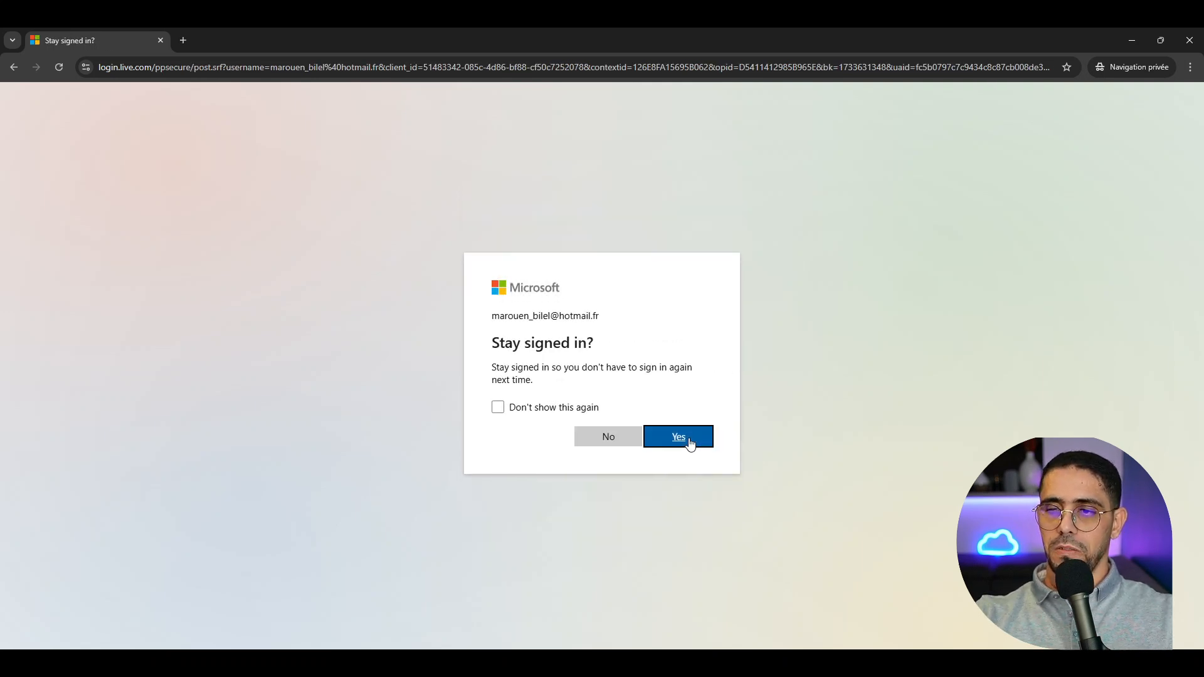
pyautogui.click(691, 444)
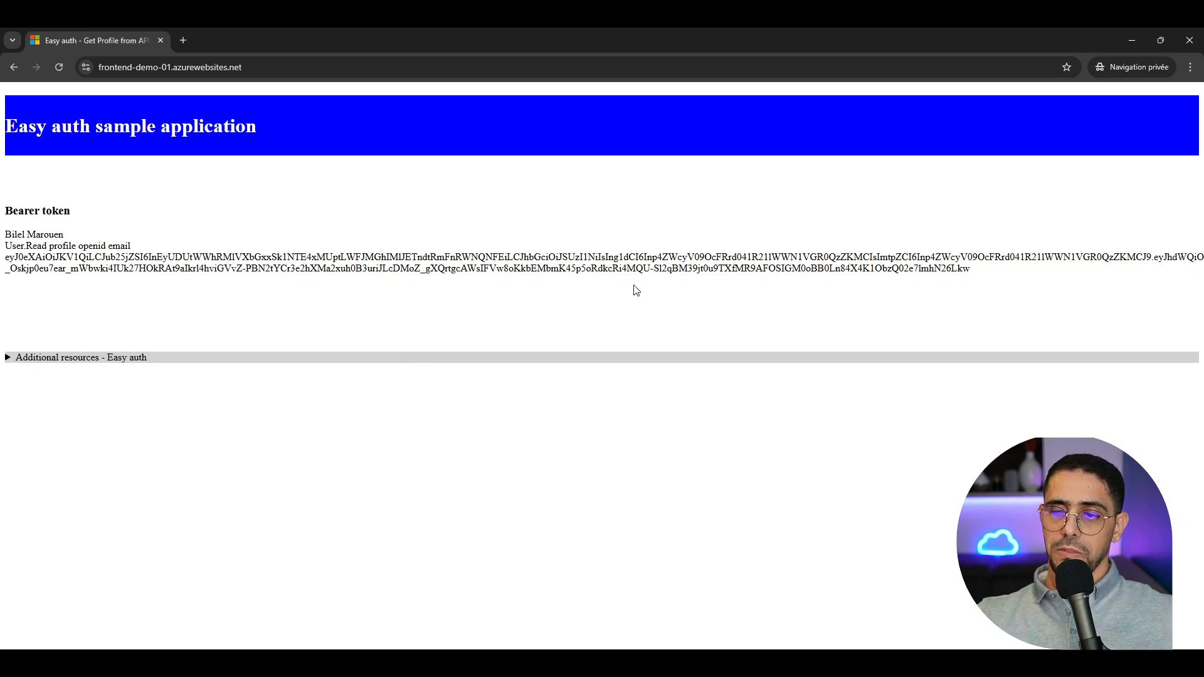
# Step: Review the permissions request page in the regular browser window, and return to the private window
pyautogui.moveTo(687, 662)
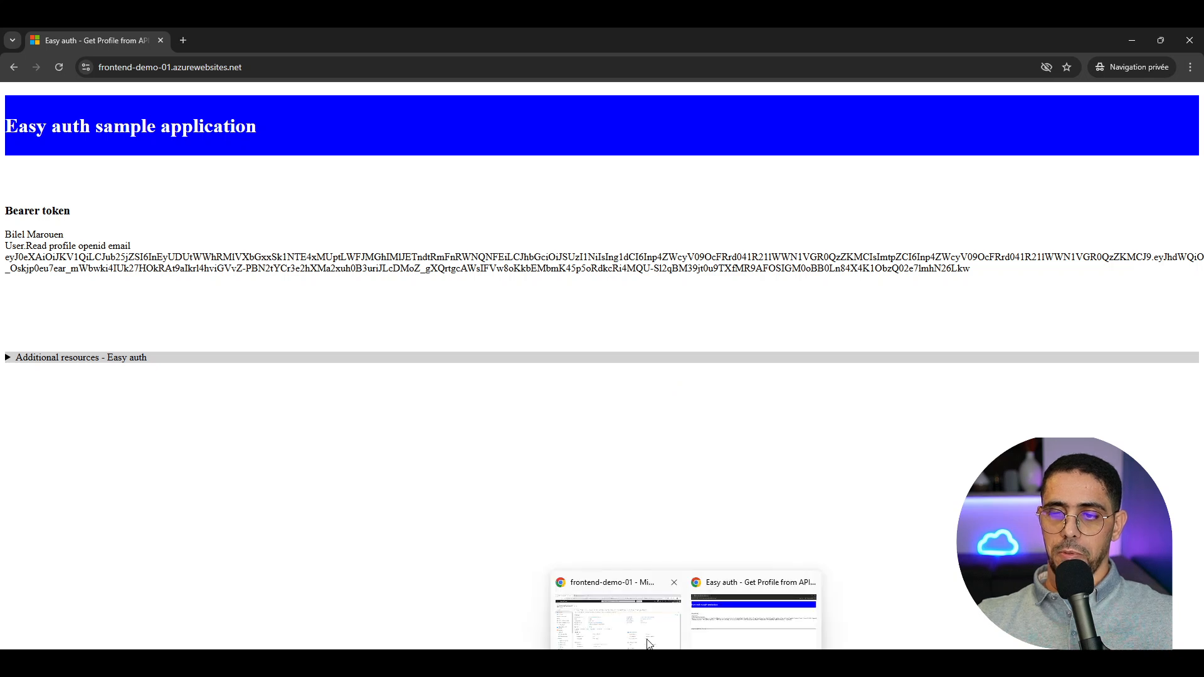
pyautogui.click(618, 622)
pyautogui.click(255, 40)
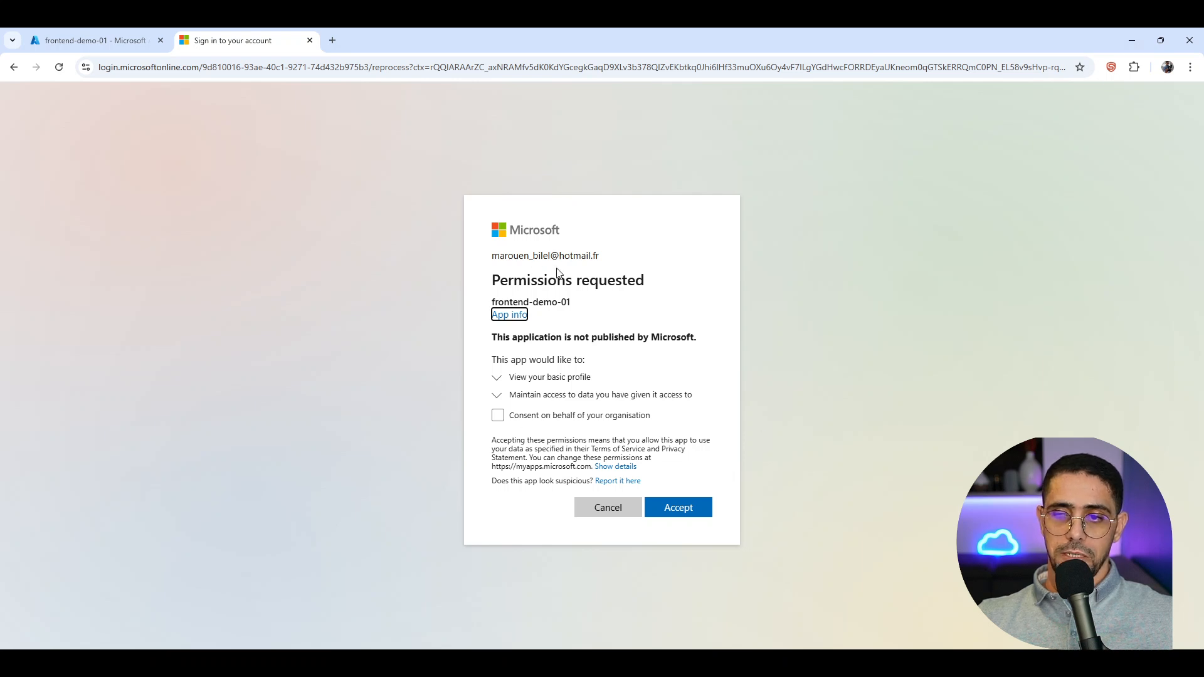
pyautogui.click(1138, 35)
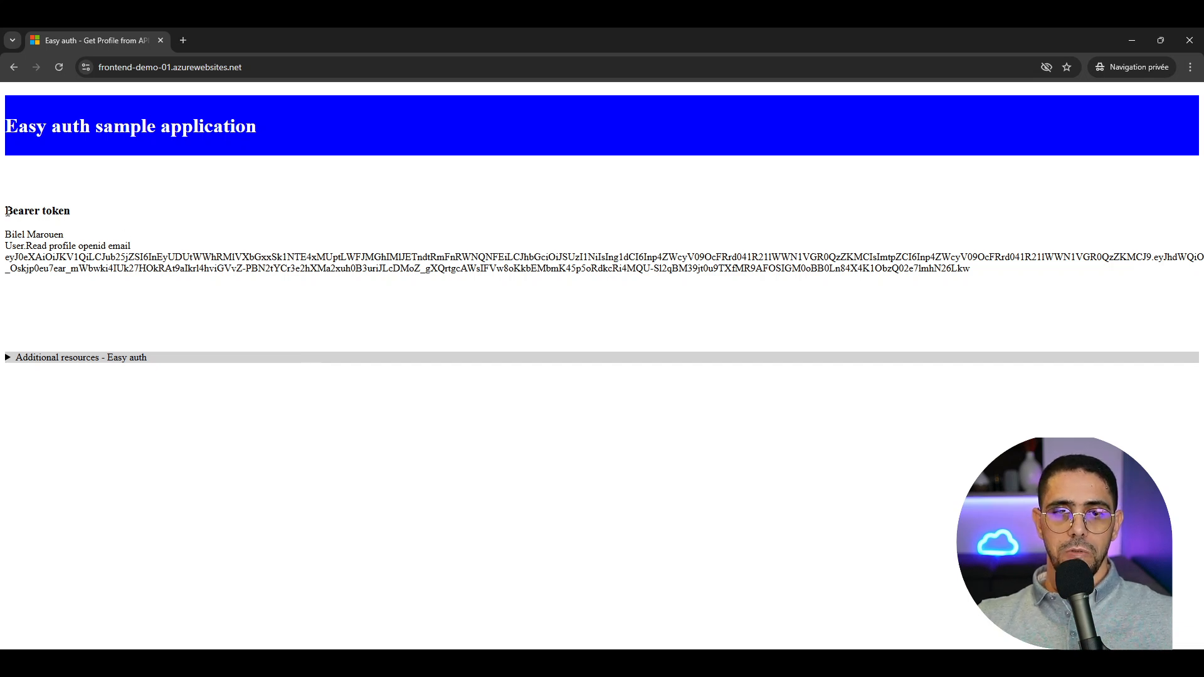
# Step: Examine the signed-in user's name, the granted scopes and the bearer token on the Easy auth sample application page
pyautogui.moveTo(7, 212); pyautogui.dragTo(62, 222)
pyautogui.click(16, 232)
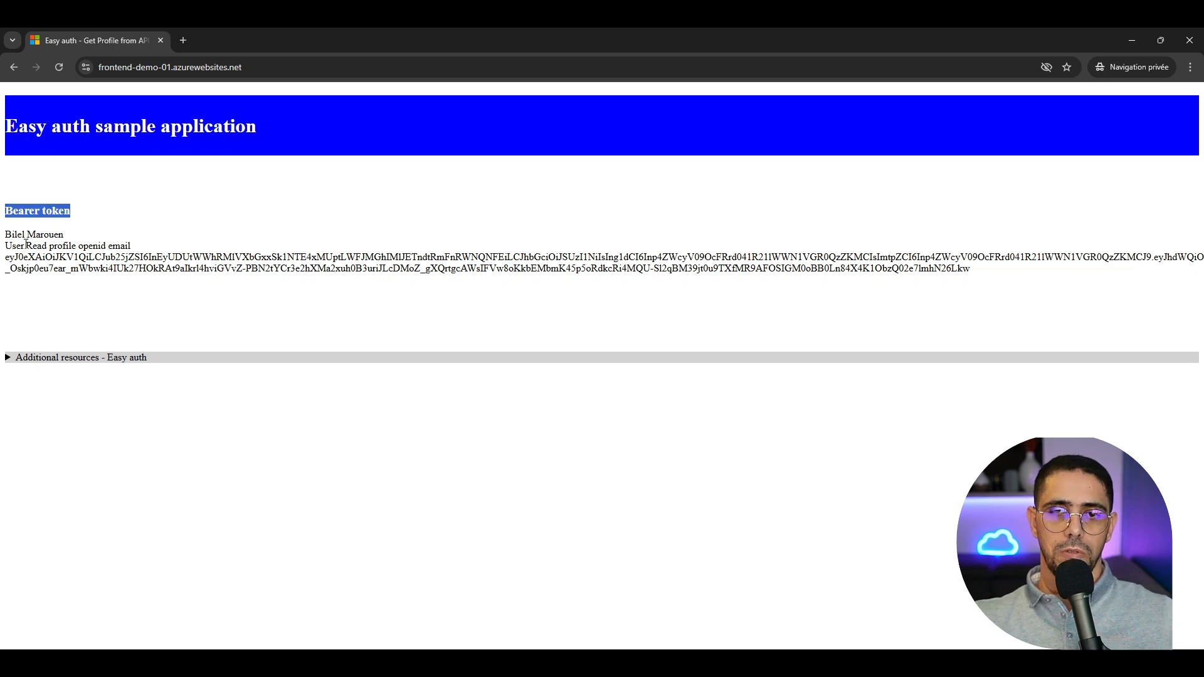
pyautogui.moveTo(7, 235); pyautogui.dragTo(92, 242)
pyautogui.click(41, 241)
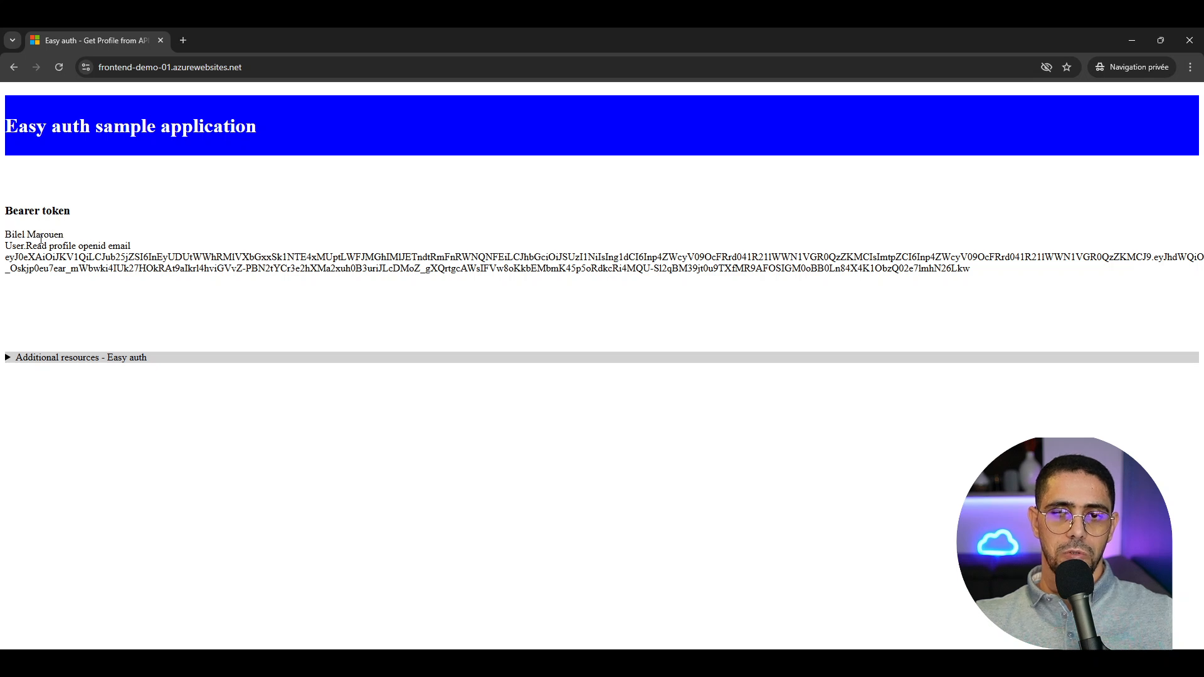
pyautogui.moveTo(8, 246); pyautogui.dragTo(131, 246)
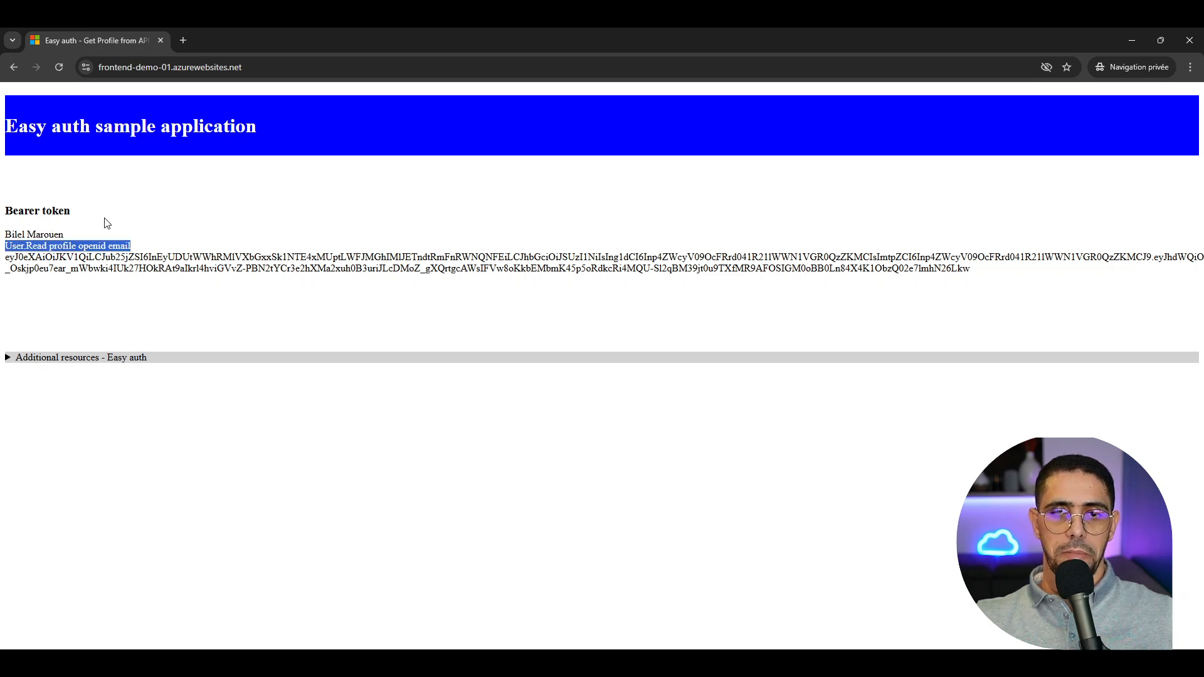
pyautogui.moveTo(5, 262); pyautogui.dragTo(979, 269)
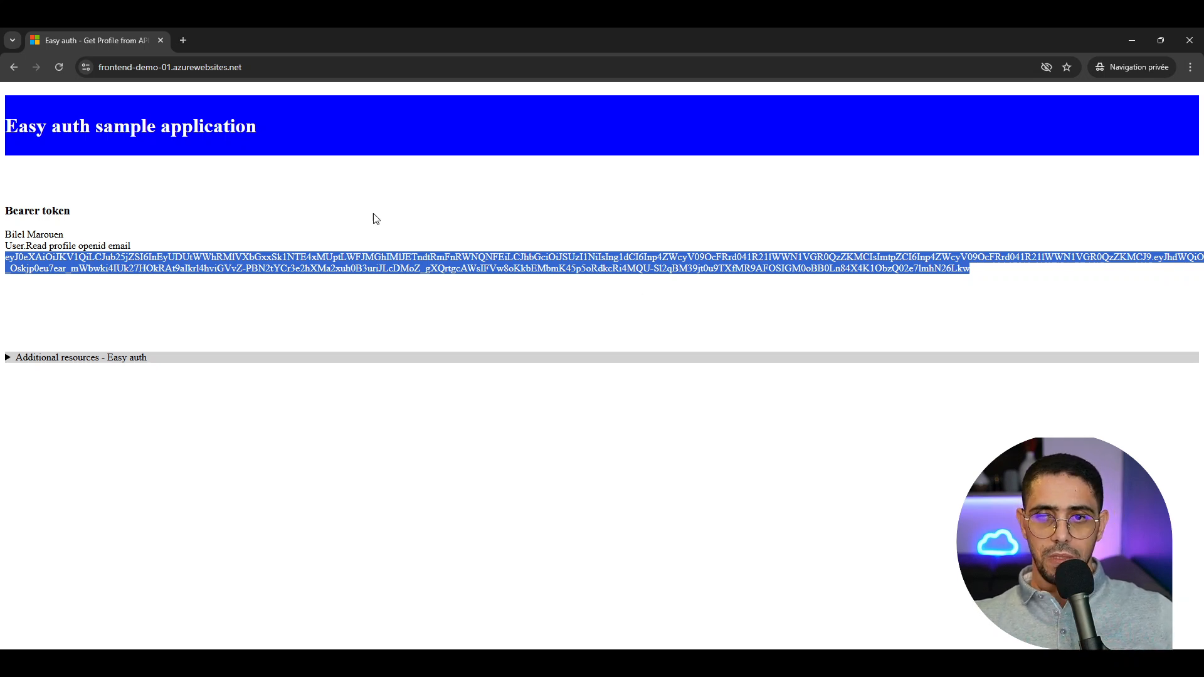
pyautogui.click(186, 235)
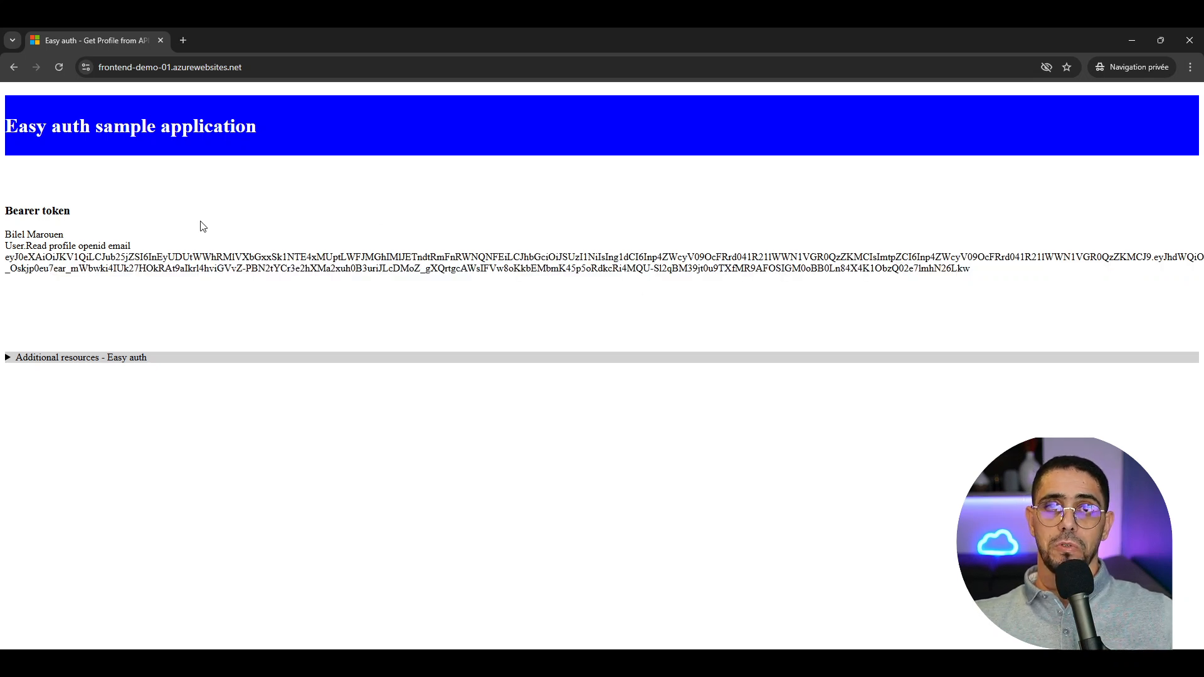